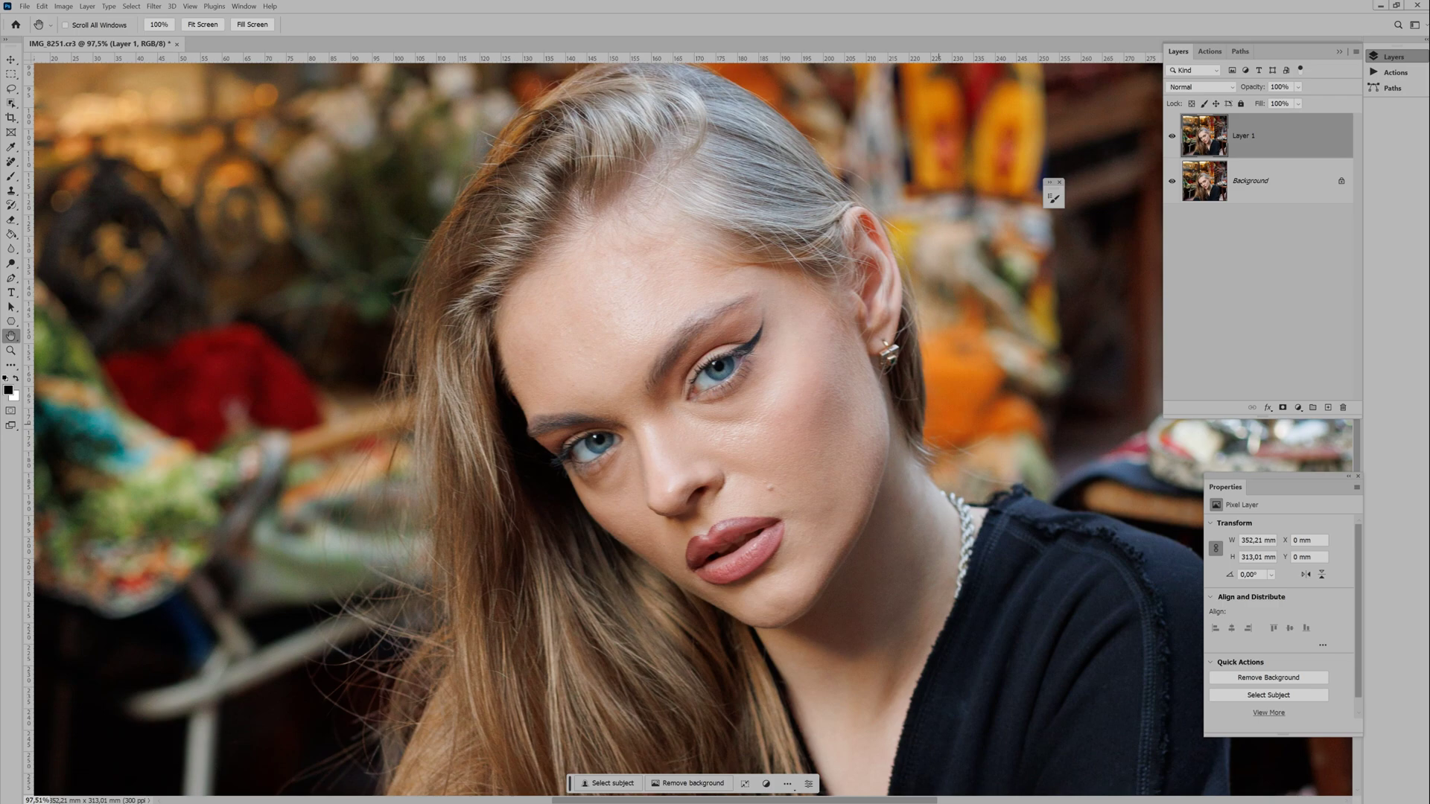
# Step: Duplicate Layer 1 twice, hide the upper copy and select Layer 1 copy
pyautogui.hotkey('ctrl', 'j')
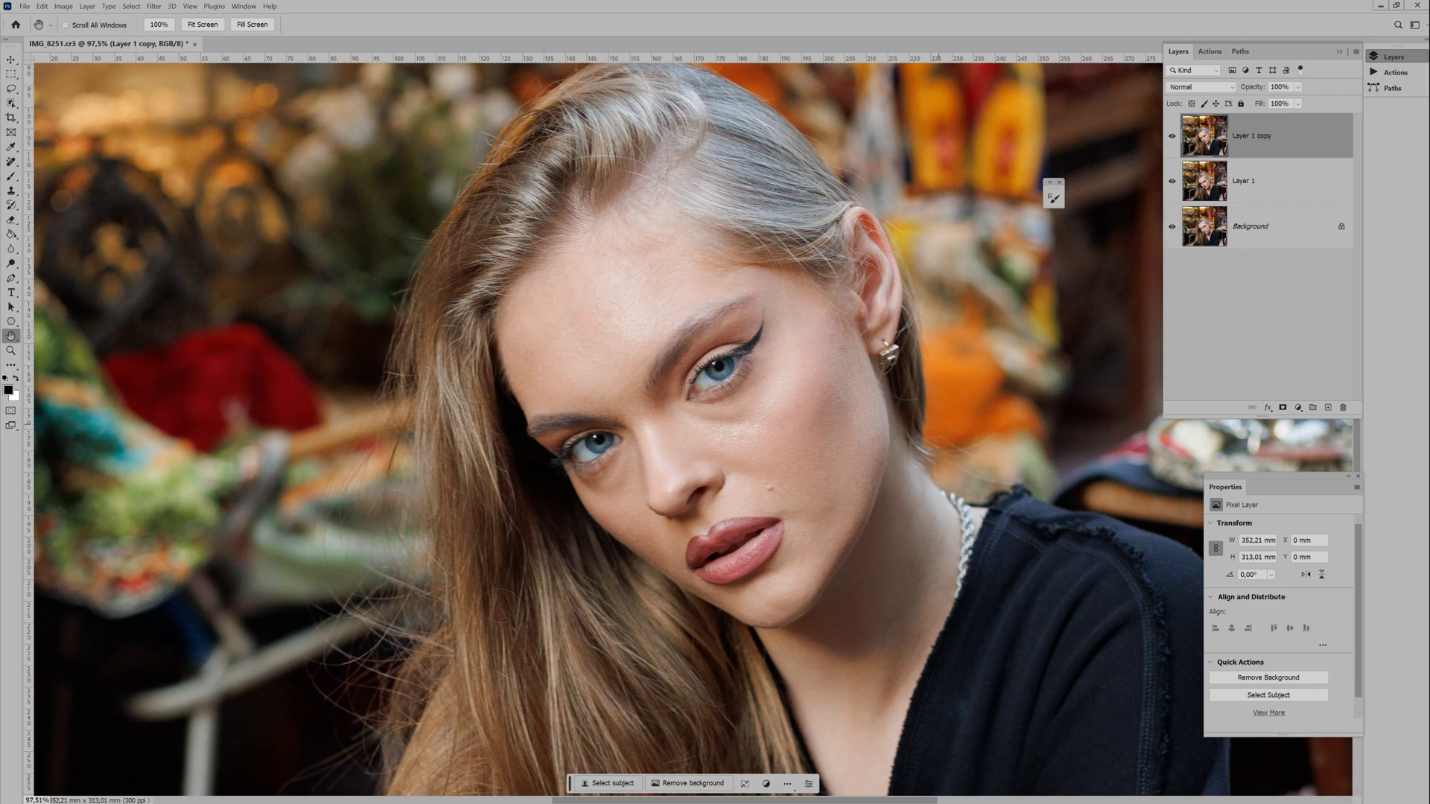
pyautogui.hotkey('ctrl', 'j')
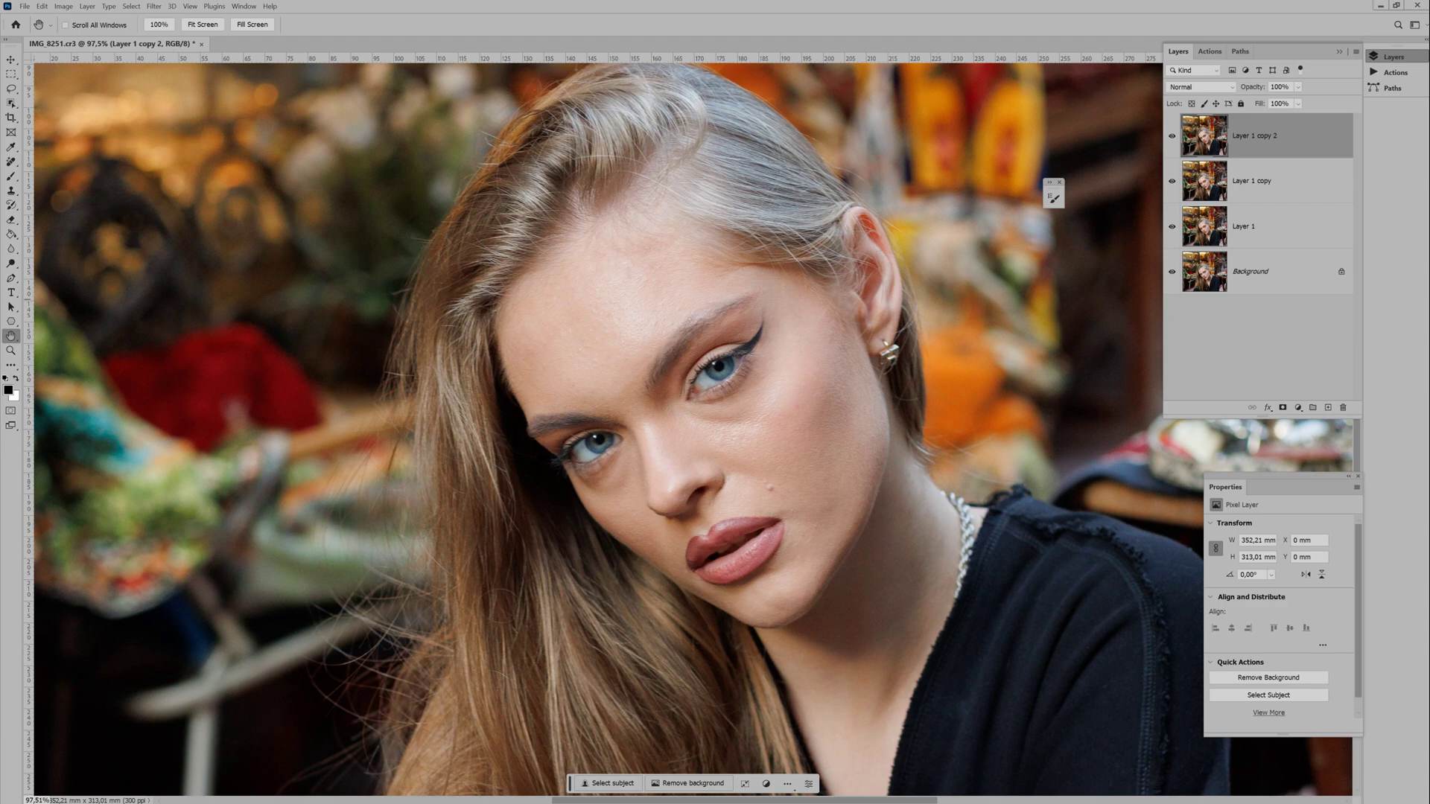
pyautogui.hotkey('alt', '[')
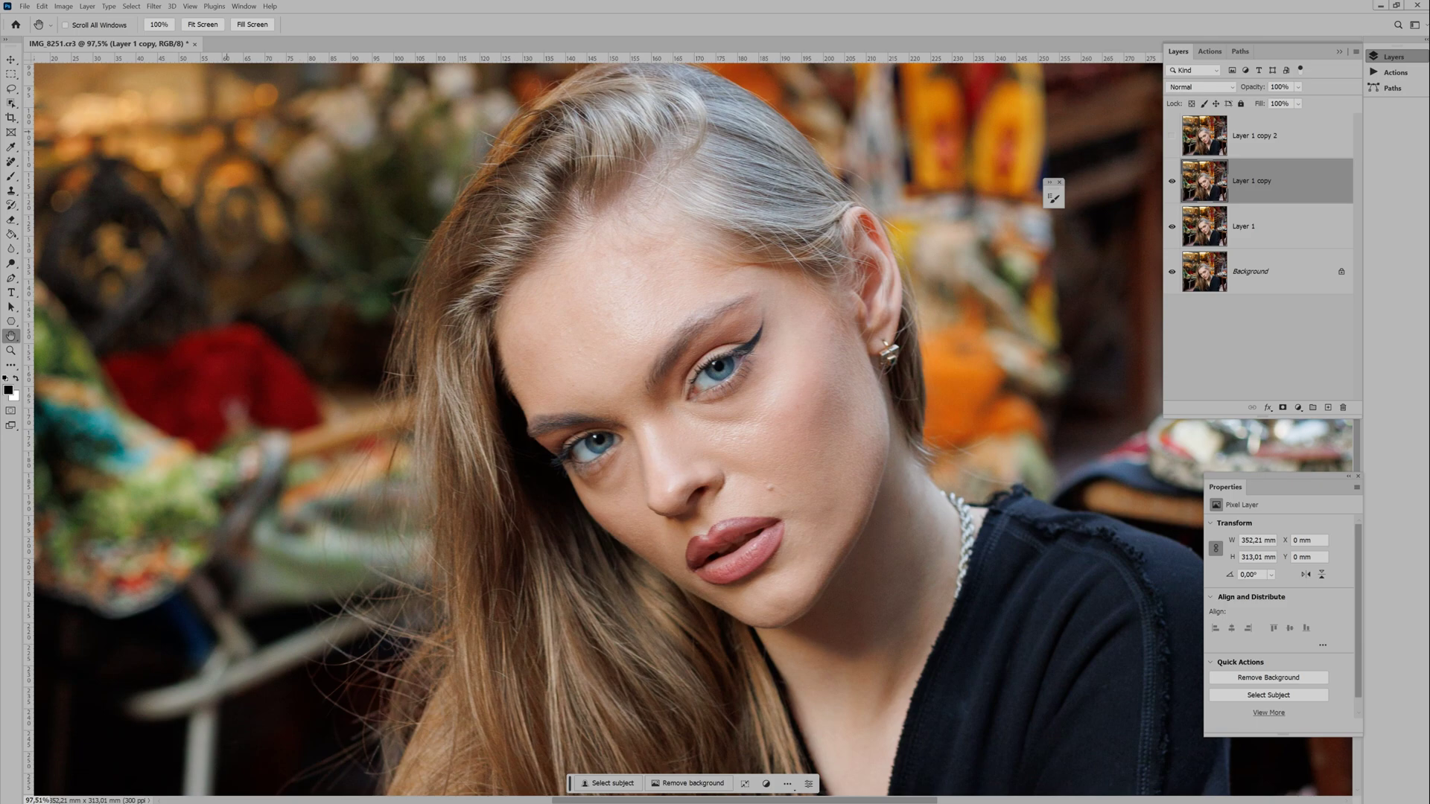
# Step: Apply a Gaussian Blur to Layer 1 copy strong enough to hide the fine skin texture
pyautogui.click(154, 6)
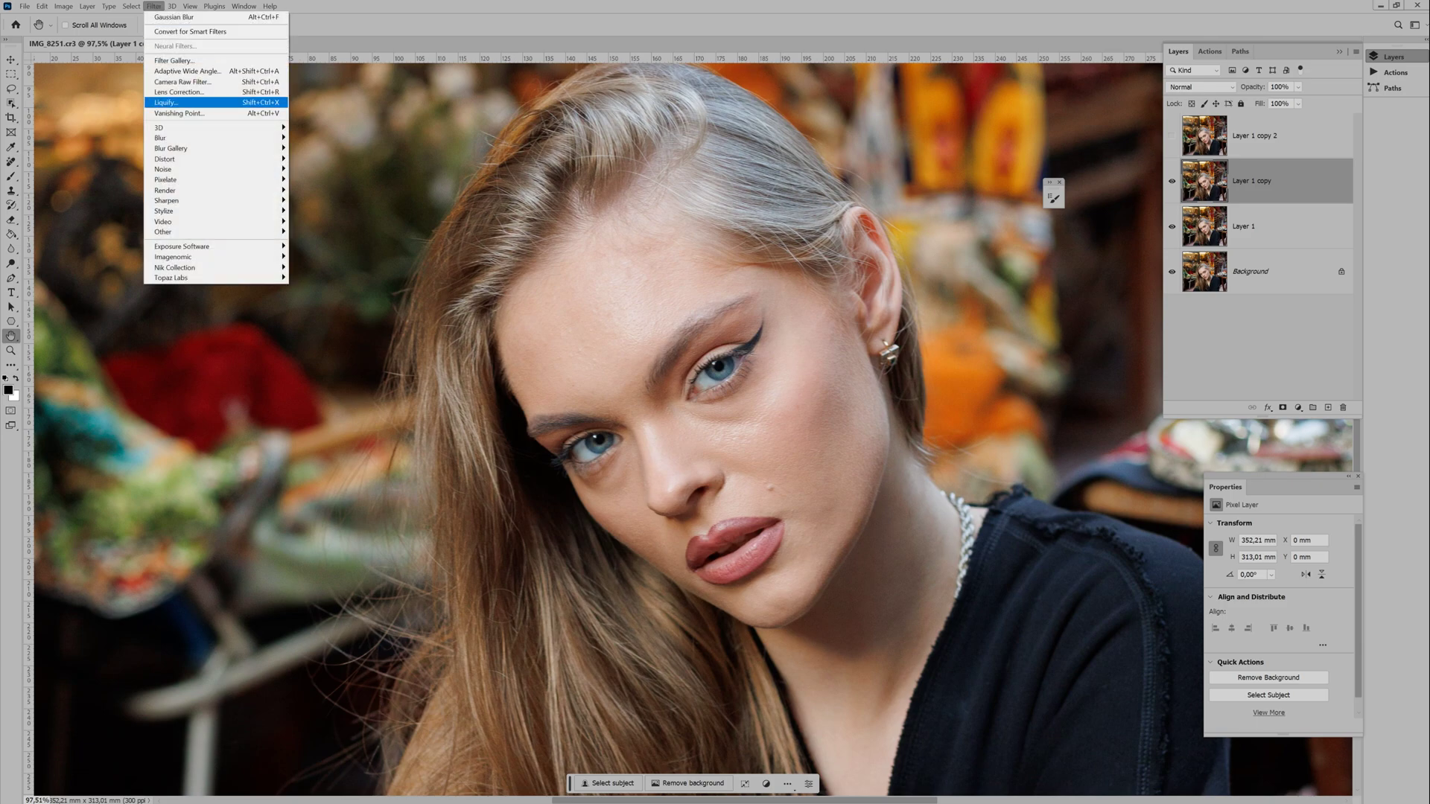
pyautogui.moveTo(171, 138)
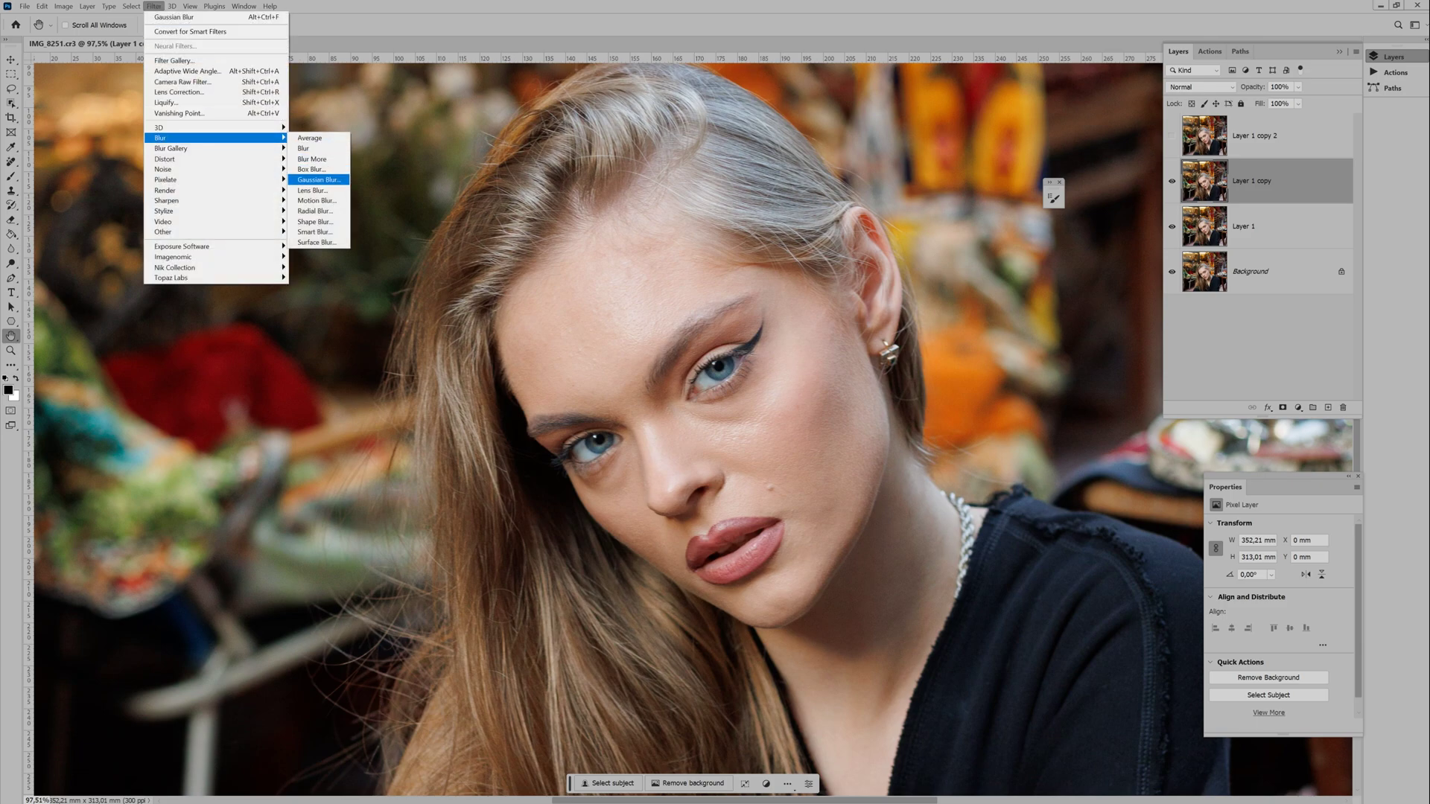
pyautogui.click(316, 179)
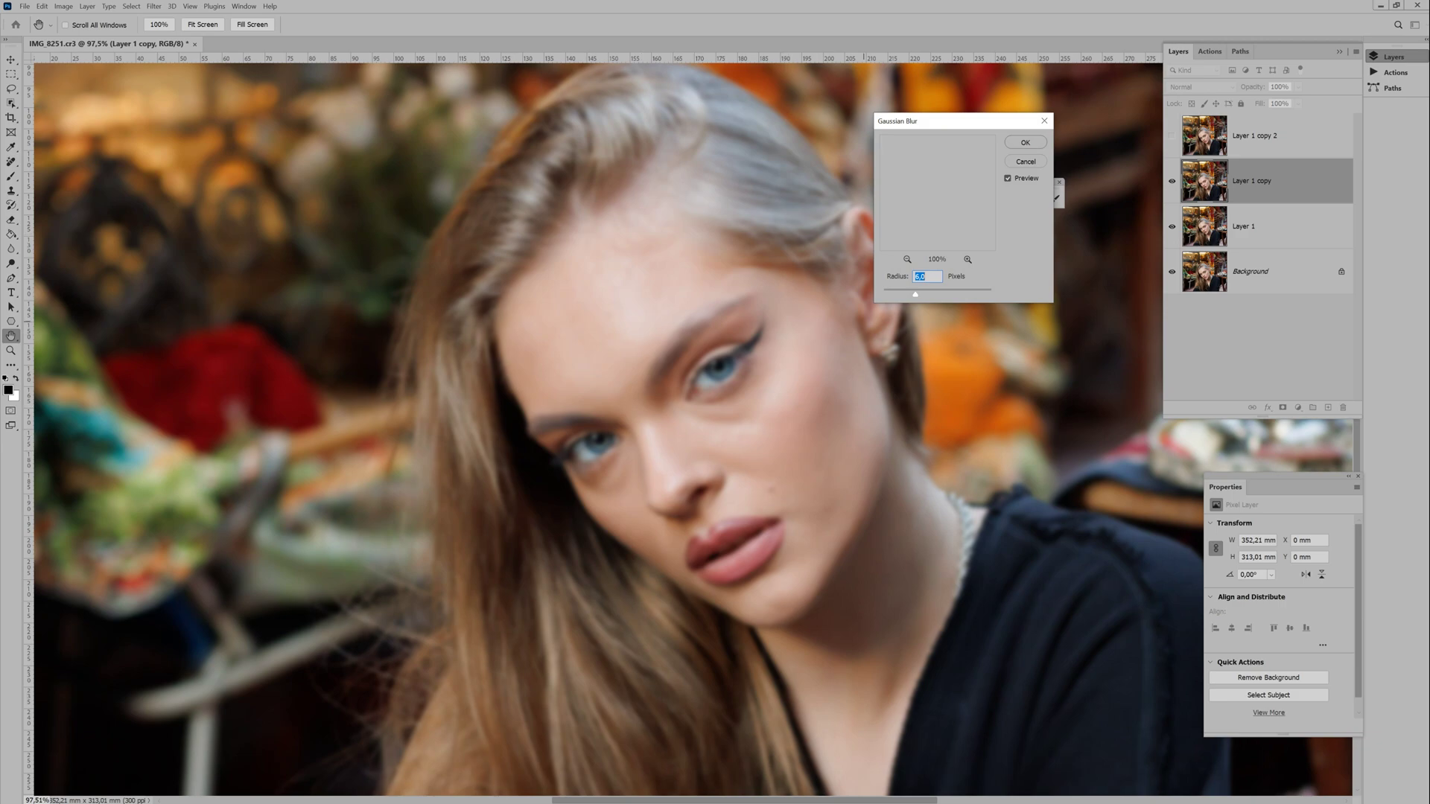
pyautogui.write('0,1')
pyautogui.press('Tab')
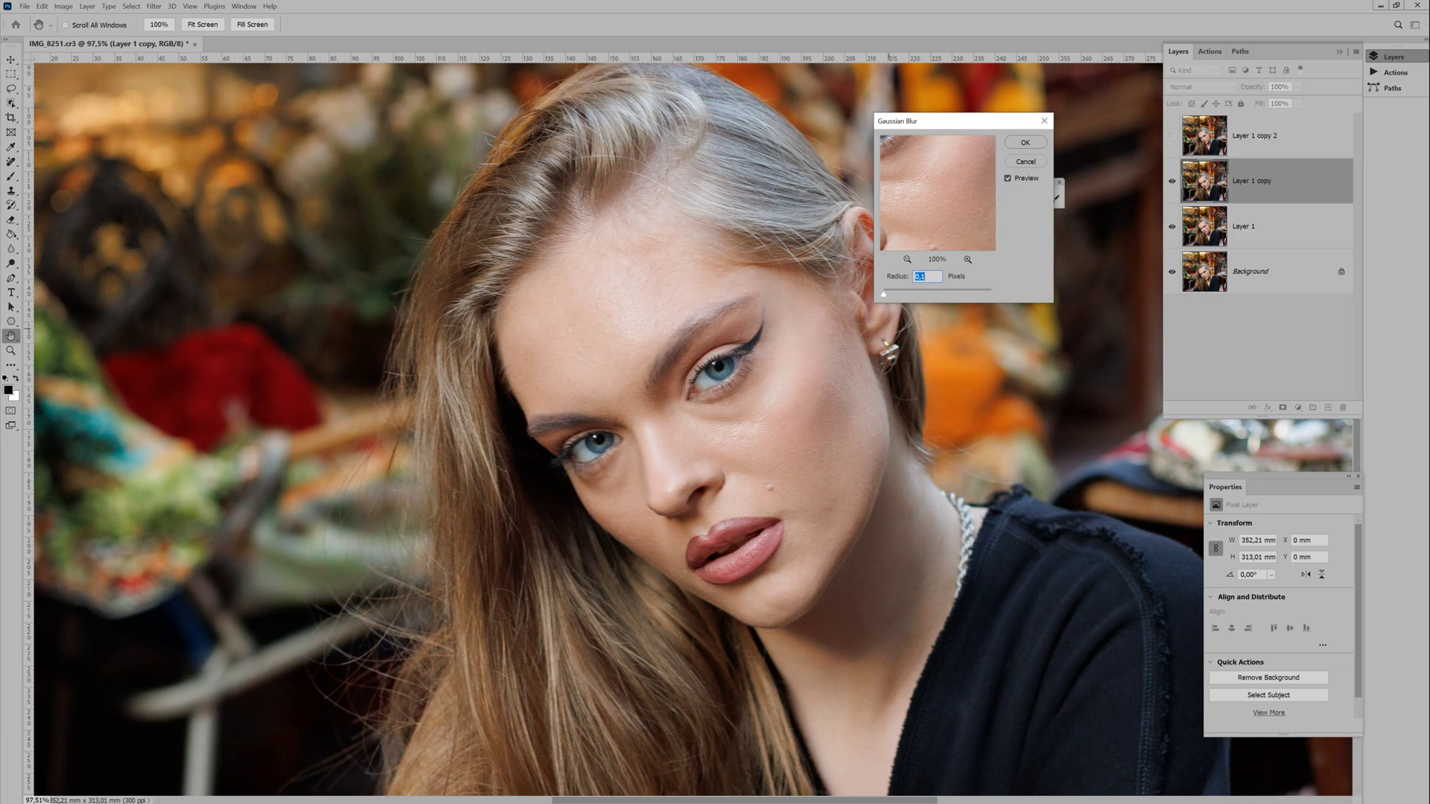
pyautogui.write('0,3')
pyautogui.hotkey('shift', 'Up')
pyautogui.hotkey('shift', 'Up')
pyautogui.press('Tab')
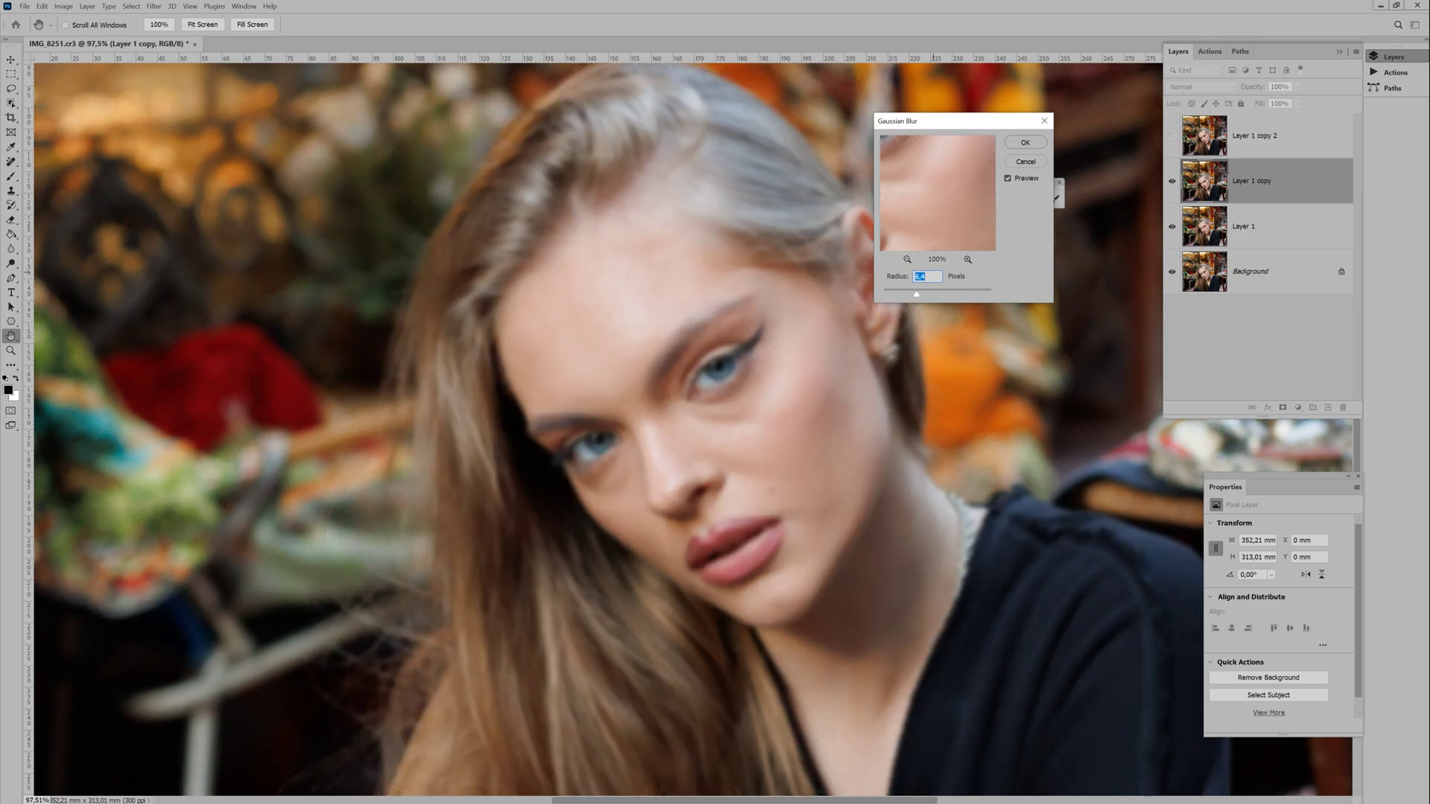
pyautogui.click(925, 276)
pyautogui.press('Return')
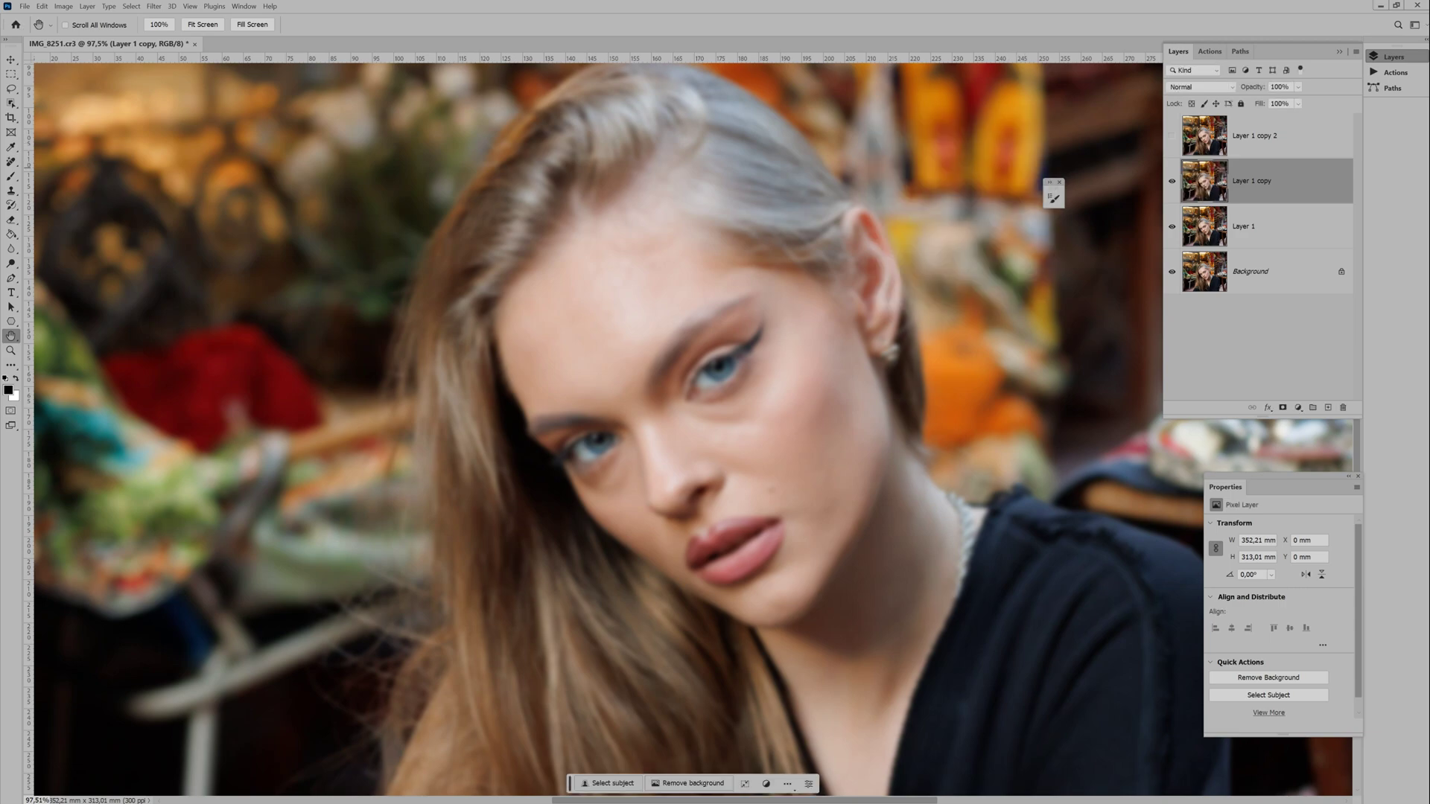
# Step: Show Layer 1 copy 2 and use Apply Image on it with Layer 1 copy, Subtract blending, scale 2 and offset 128
pyautogui.click(1266, 136)
pyautogui.click(1172, 136)
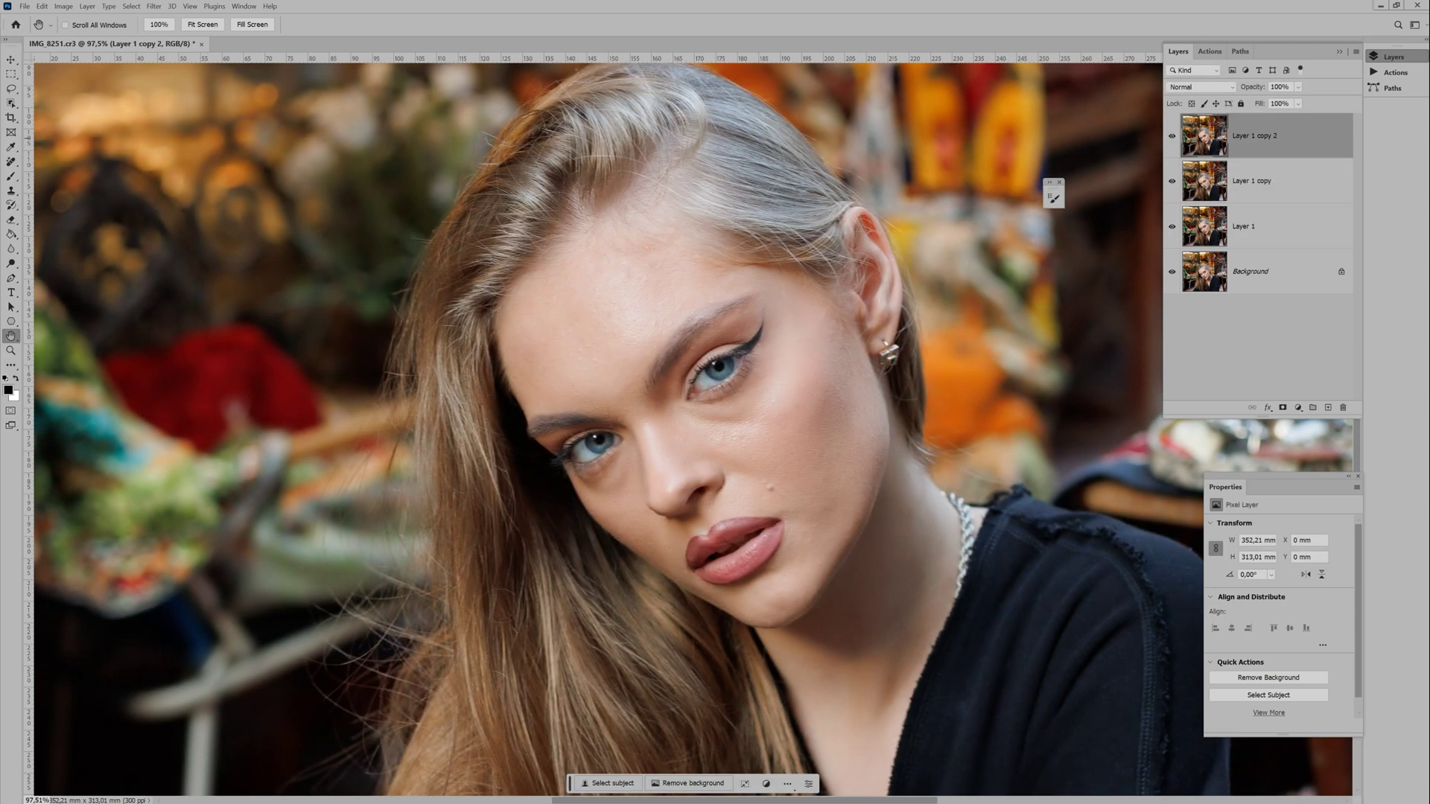
pyautogui.click(63, 6)
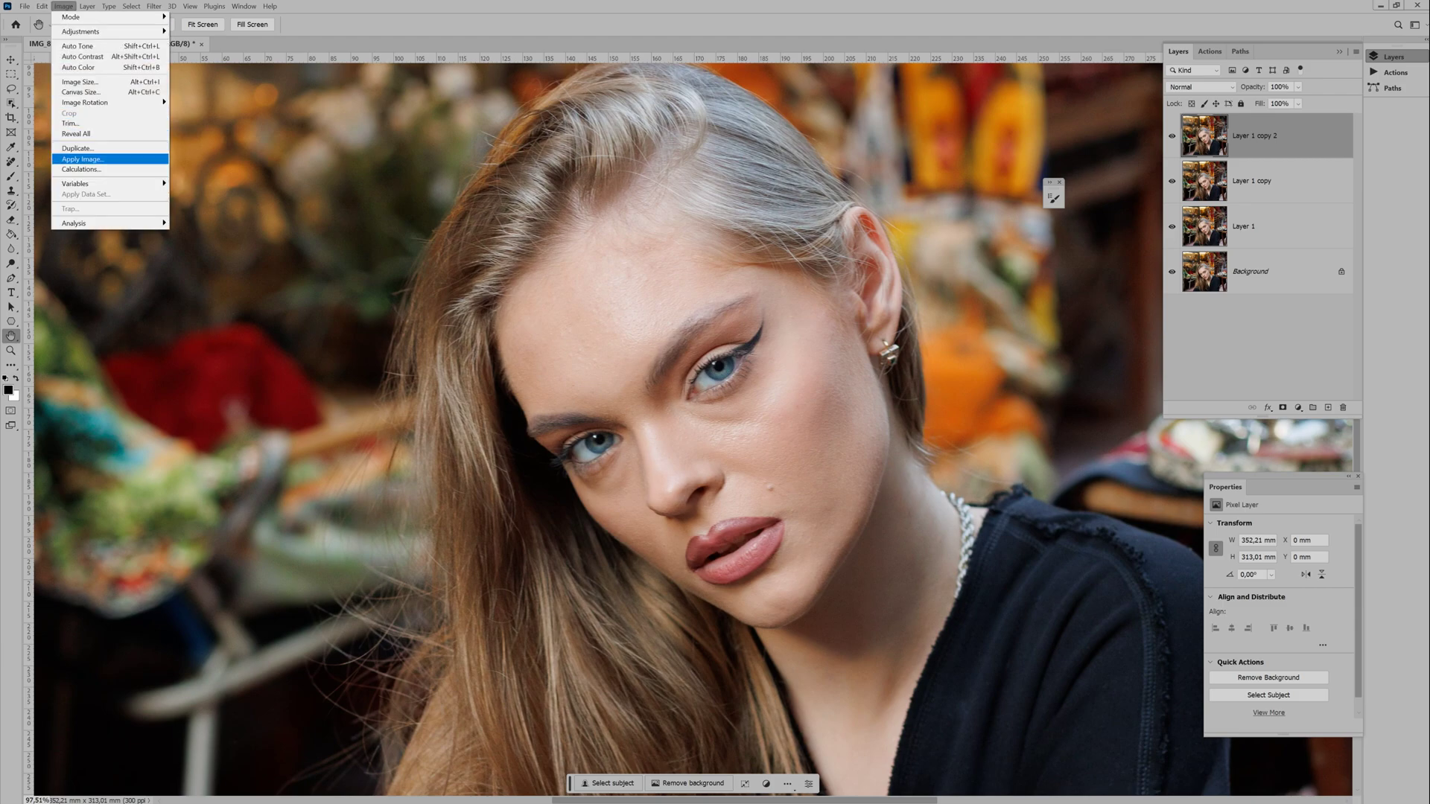
pyautogui.click(82, 159)
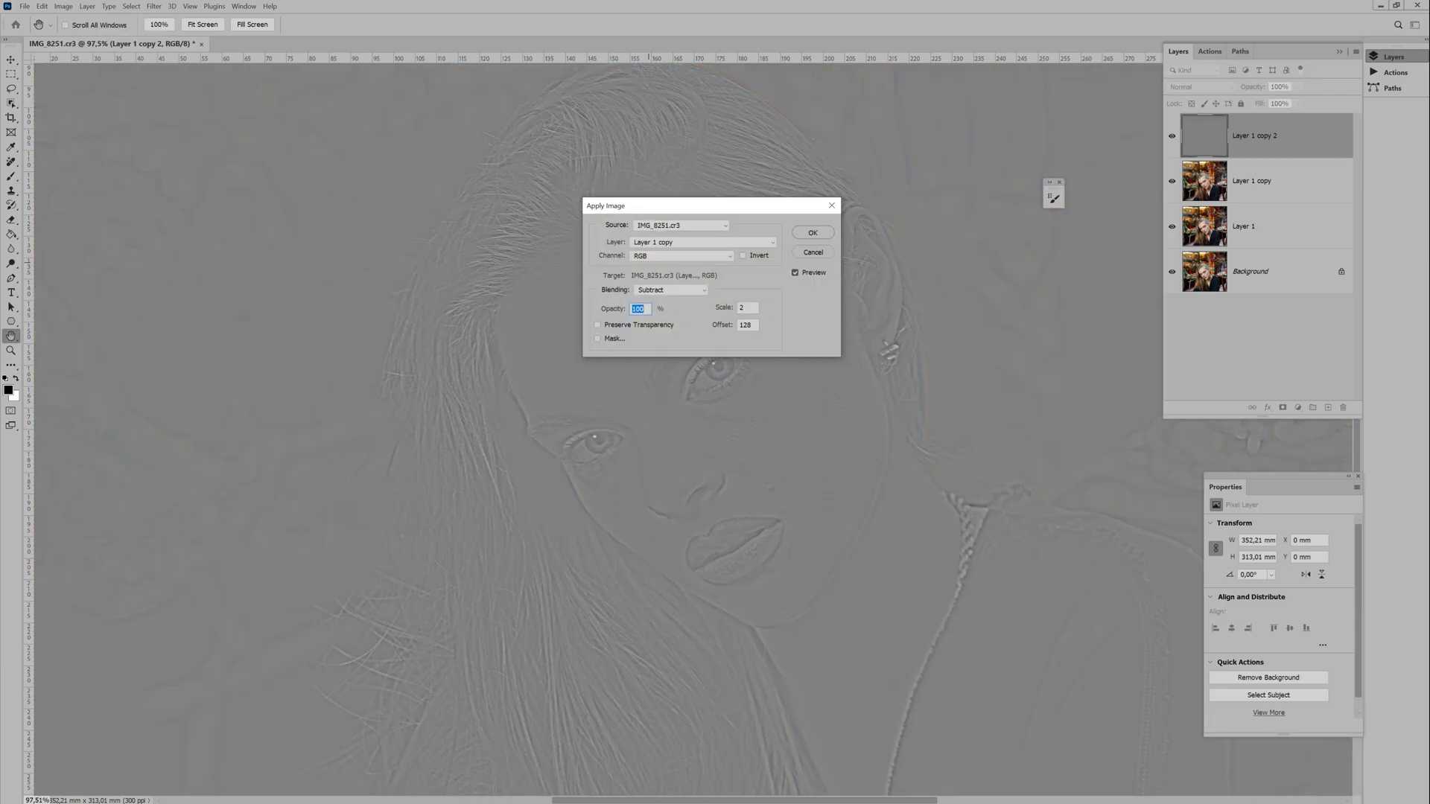
pyautogui.click(702, 242)
pyautogui.click(670, 281)
pyautogui.click(813, 232)
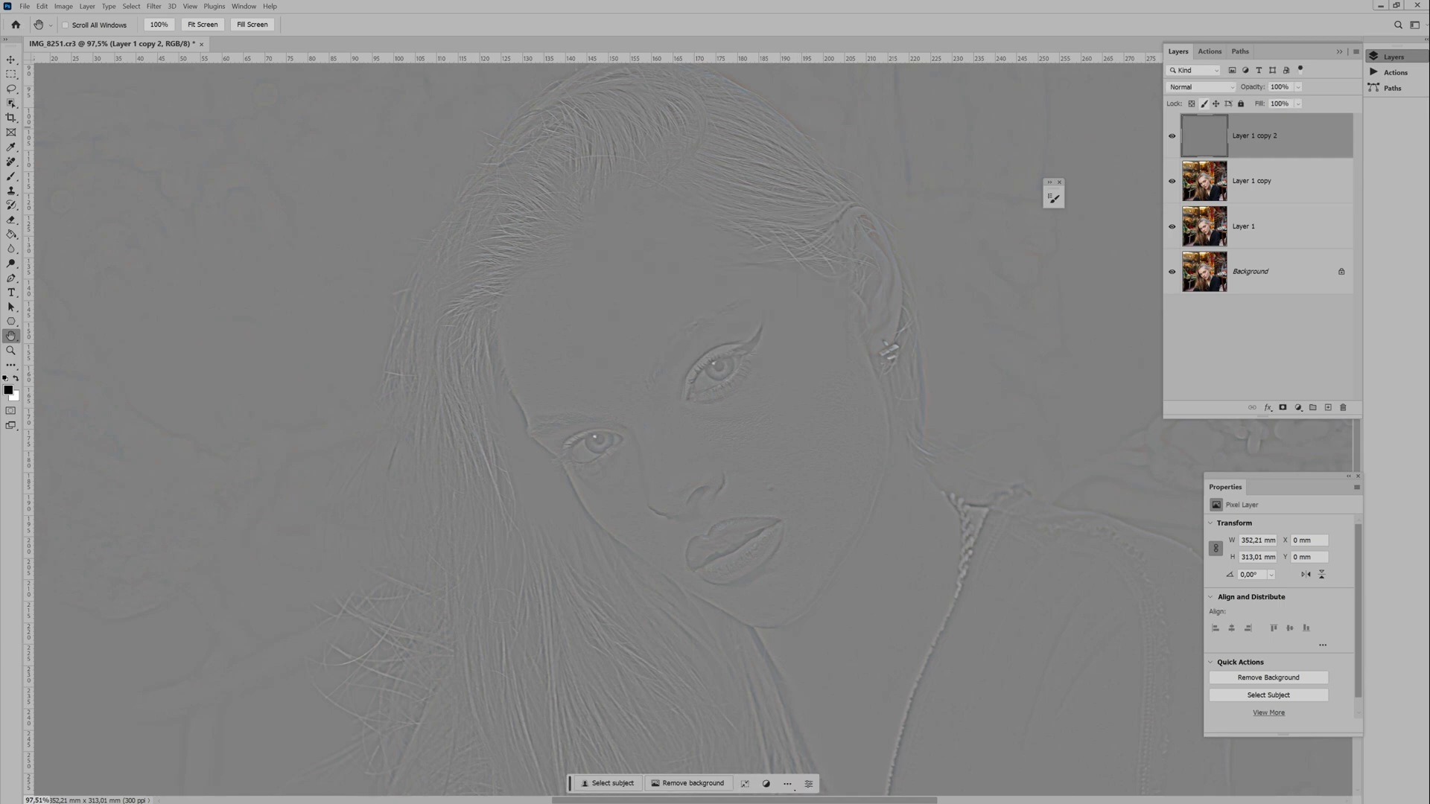
# Step: Set Layer 1 copy 2 to Linear Light blending and duplicate the blurred Layer 1 copy
pyautogui.click(1200, 87)
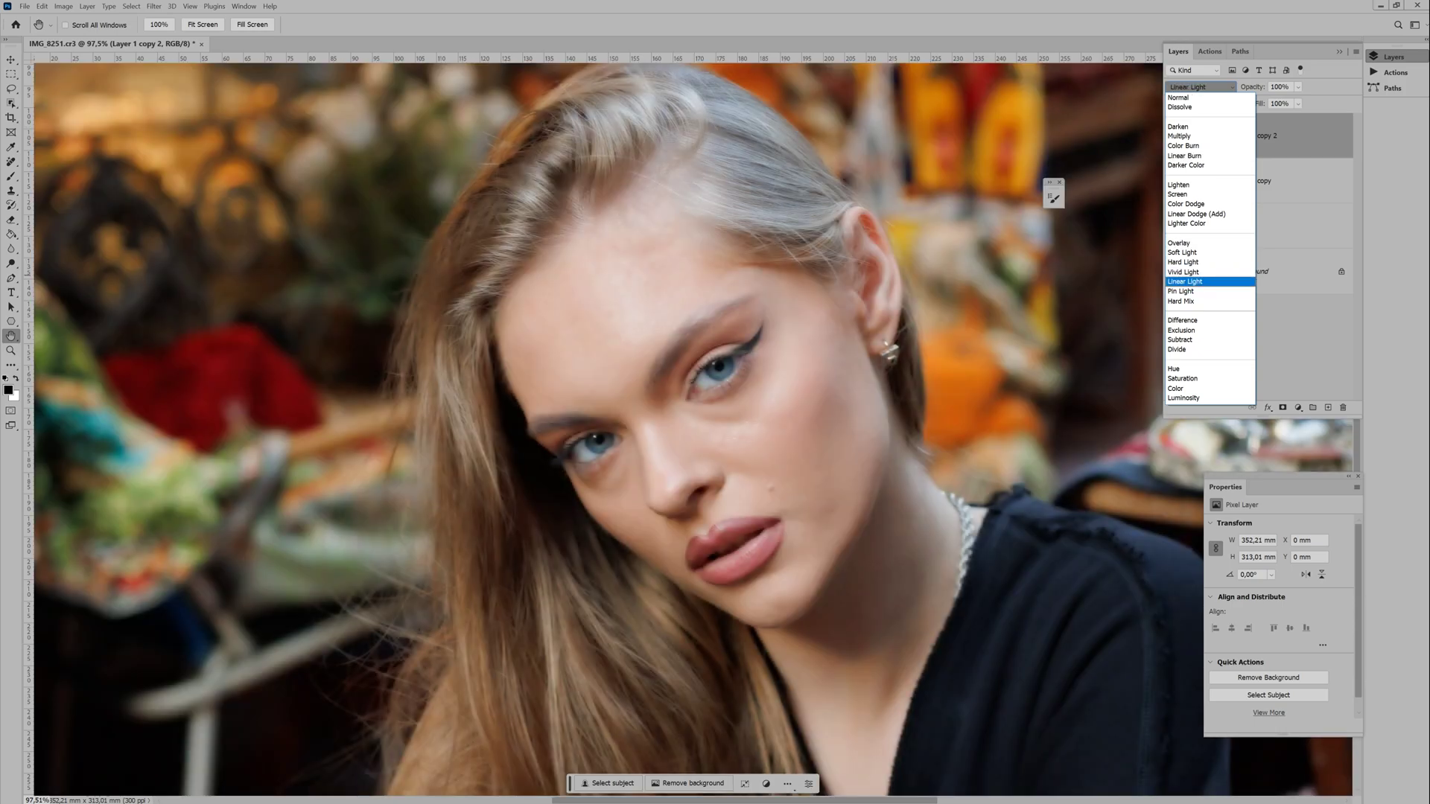
pyautogui.click(1192, 282)
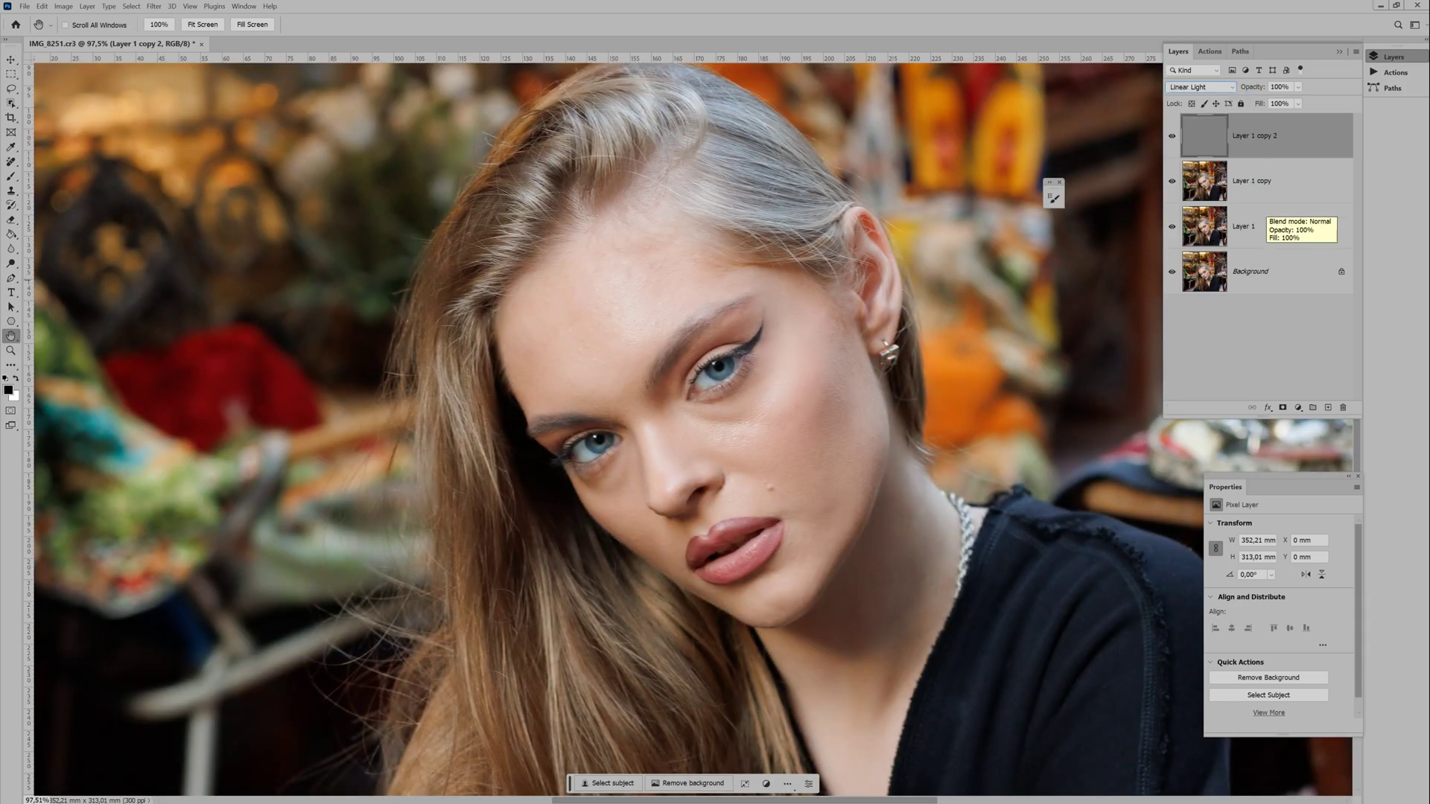
pyautogui.click(1268, 191)
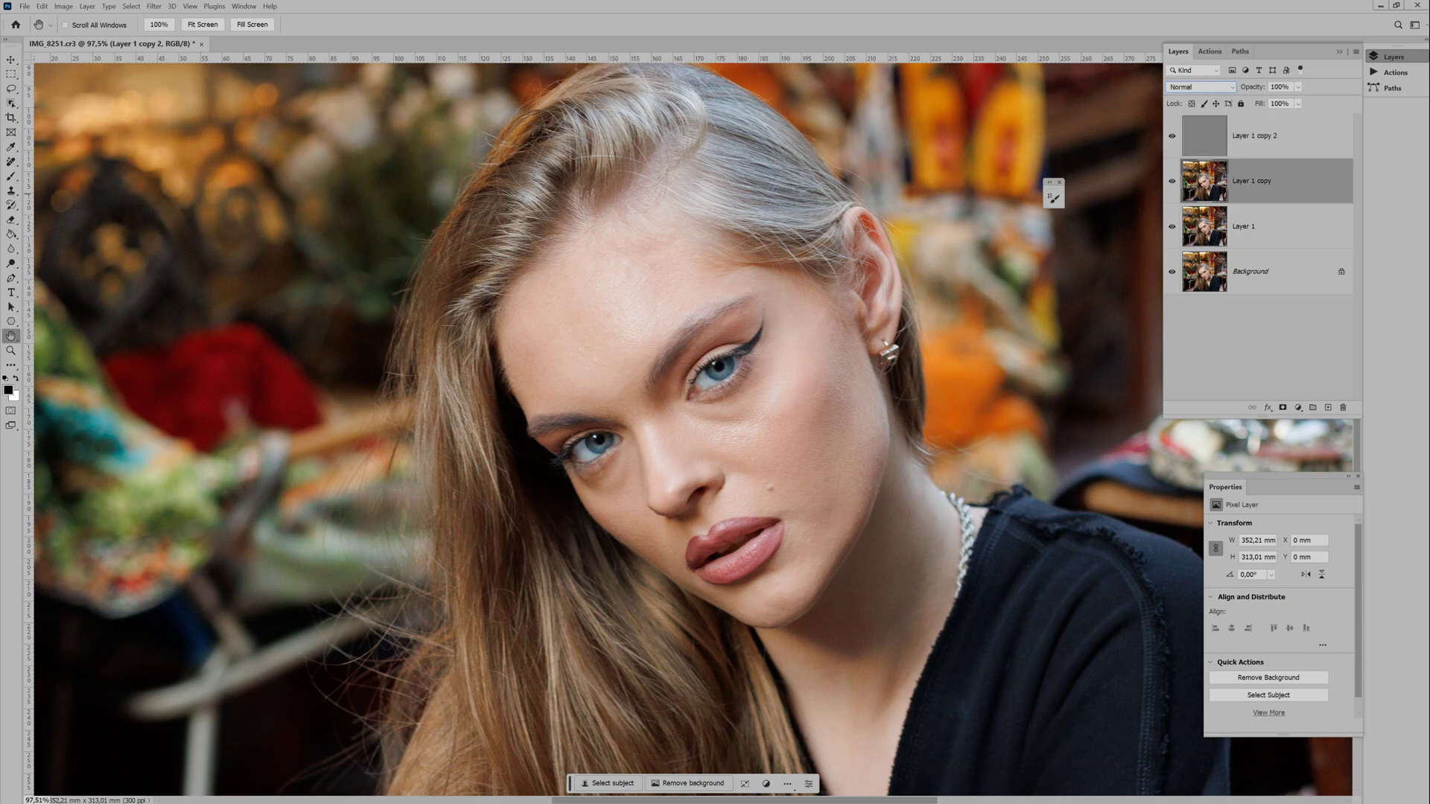
pyautogui.hotkey('ctrl', 'j')
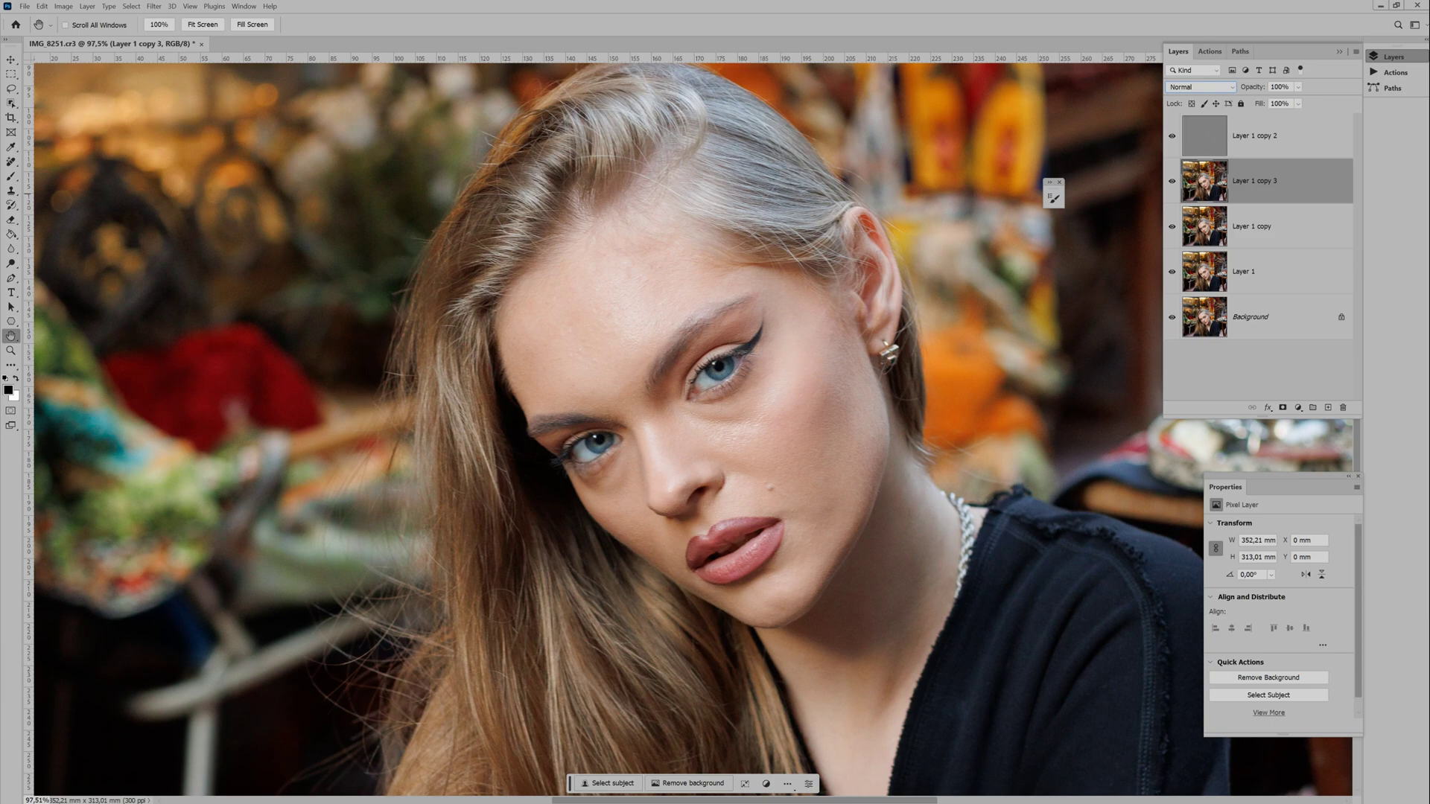
# Step: Add a Black & White adjustment layer above Layer 1 copy 2 with Reds set to -62
pyautogui.click(1268, 136)
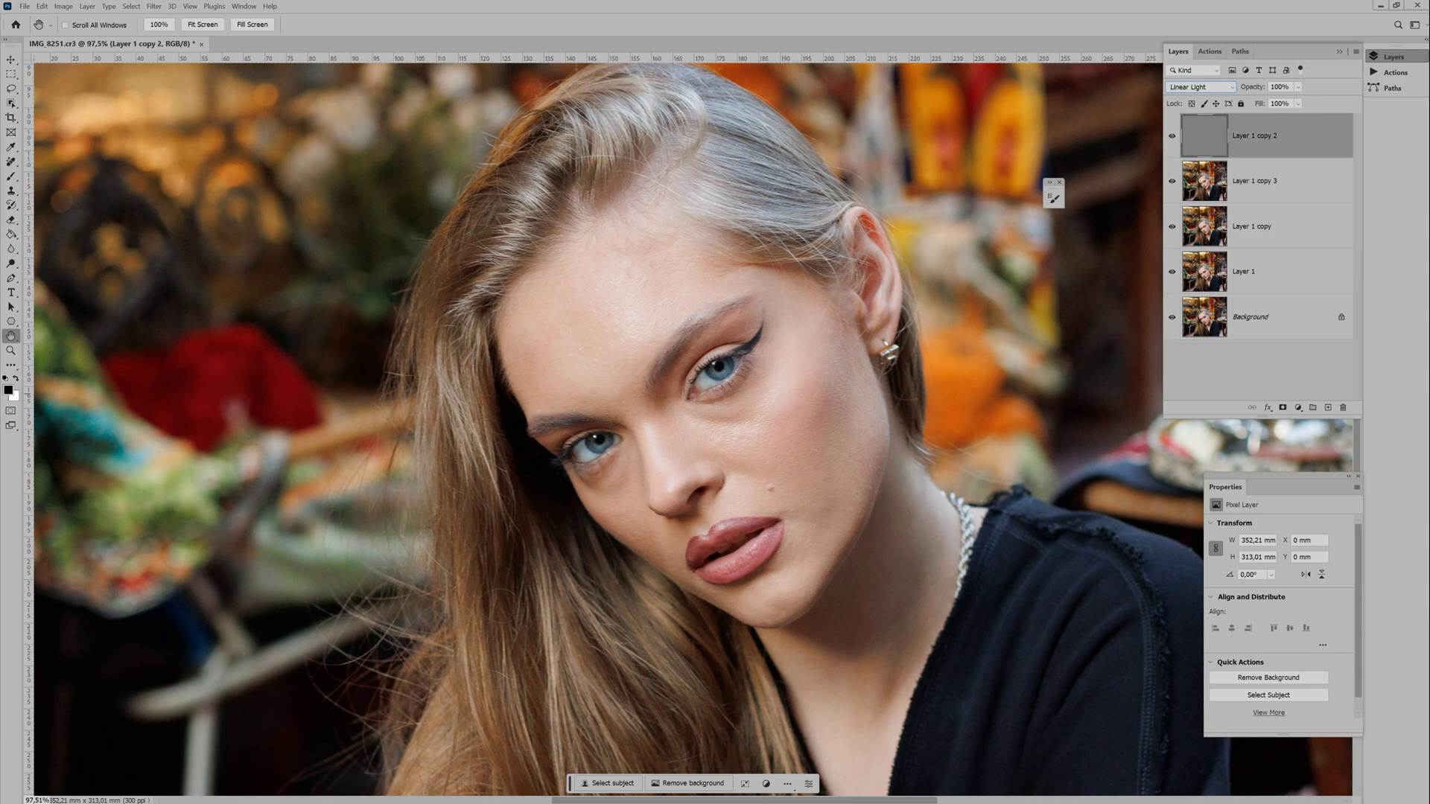
pyautogui.click(1298, 408)
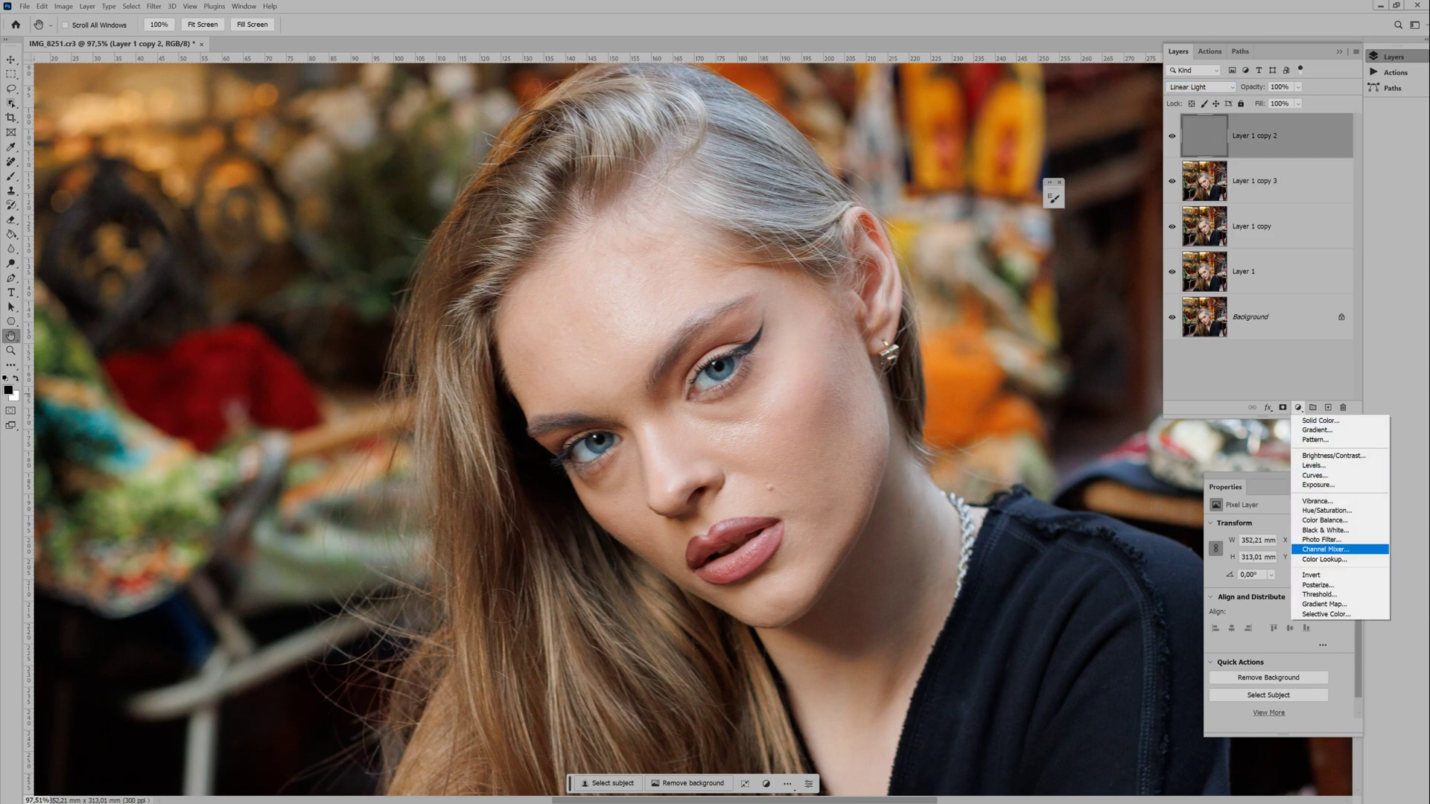
pyautogui.press('Return')
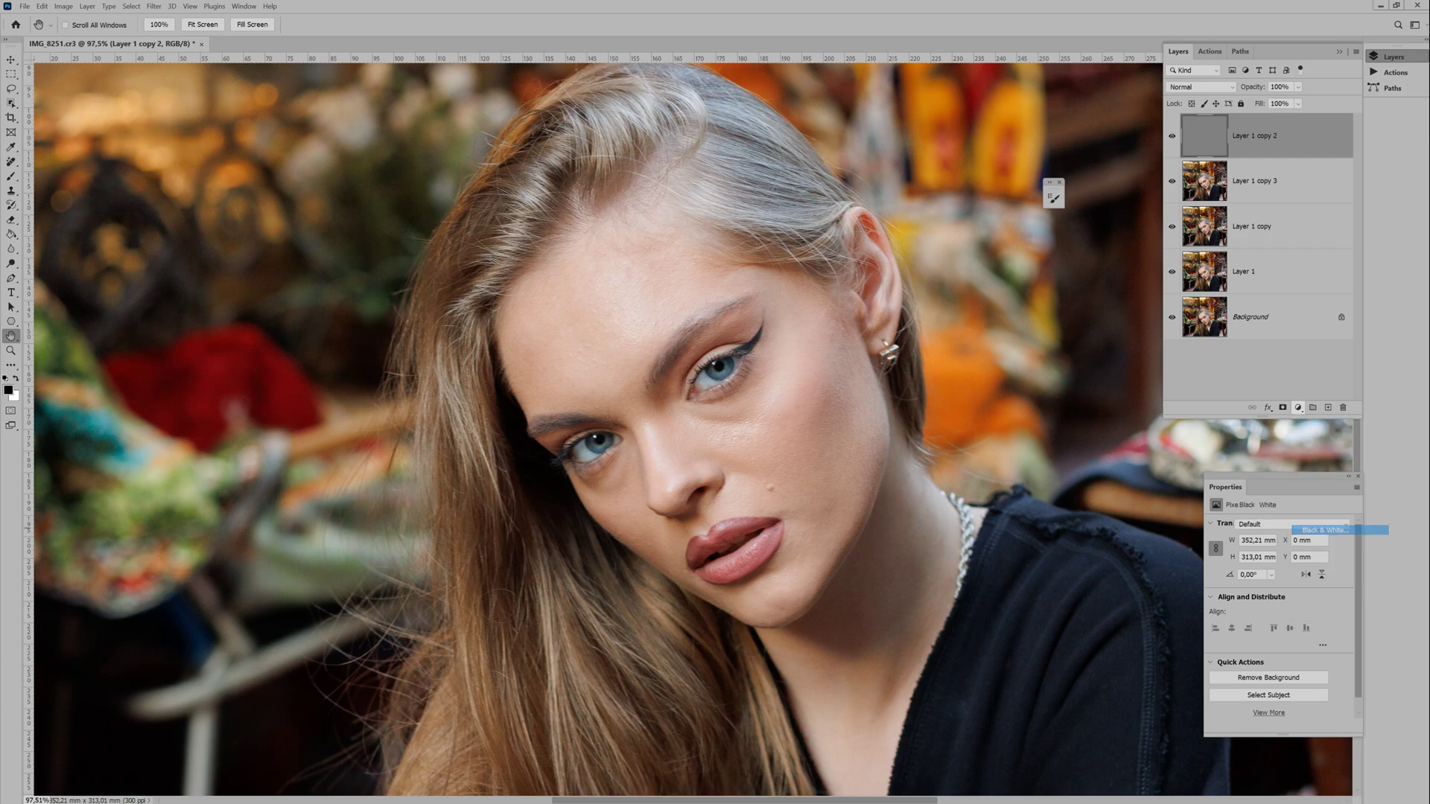
pyautogui.moveTo(1276, 569); pyautogui.dragTo(1249, 569)
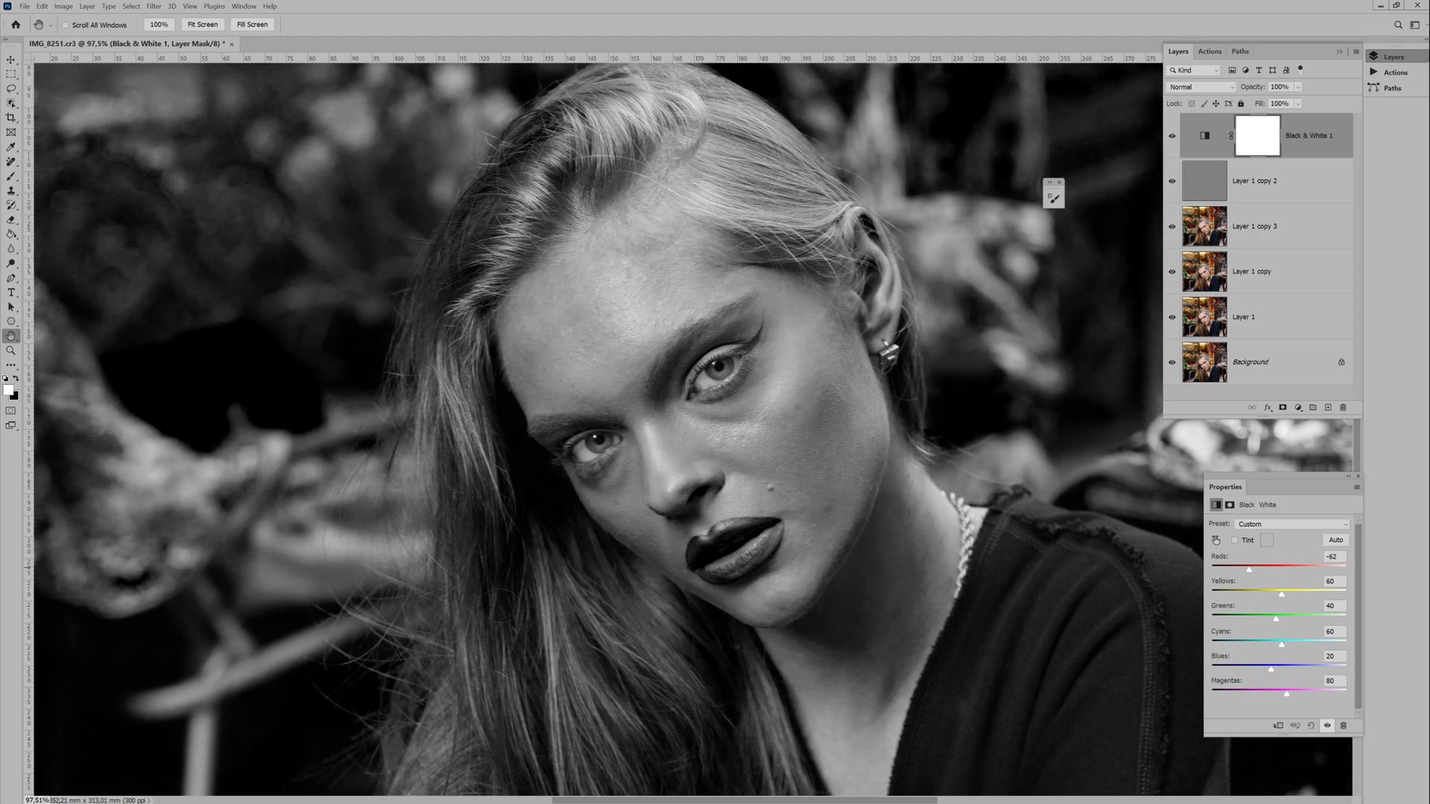
pyautogui.click(1348, 476)
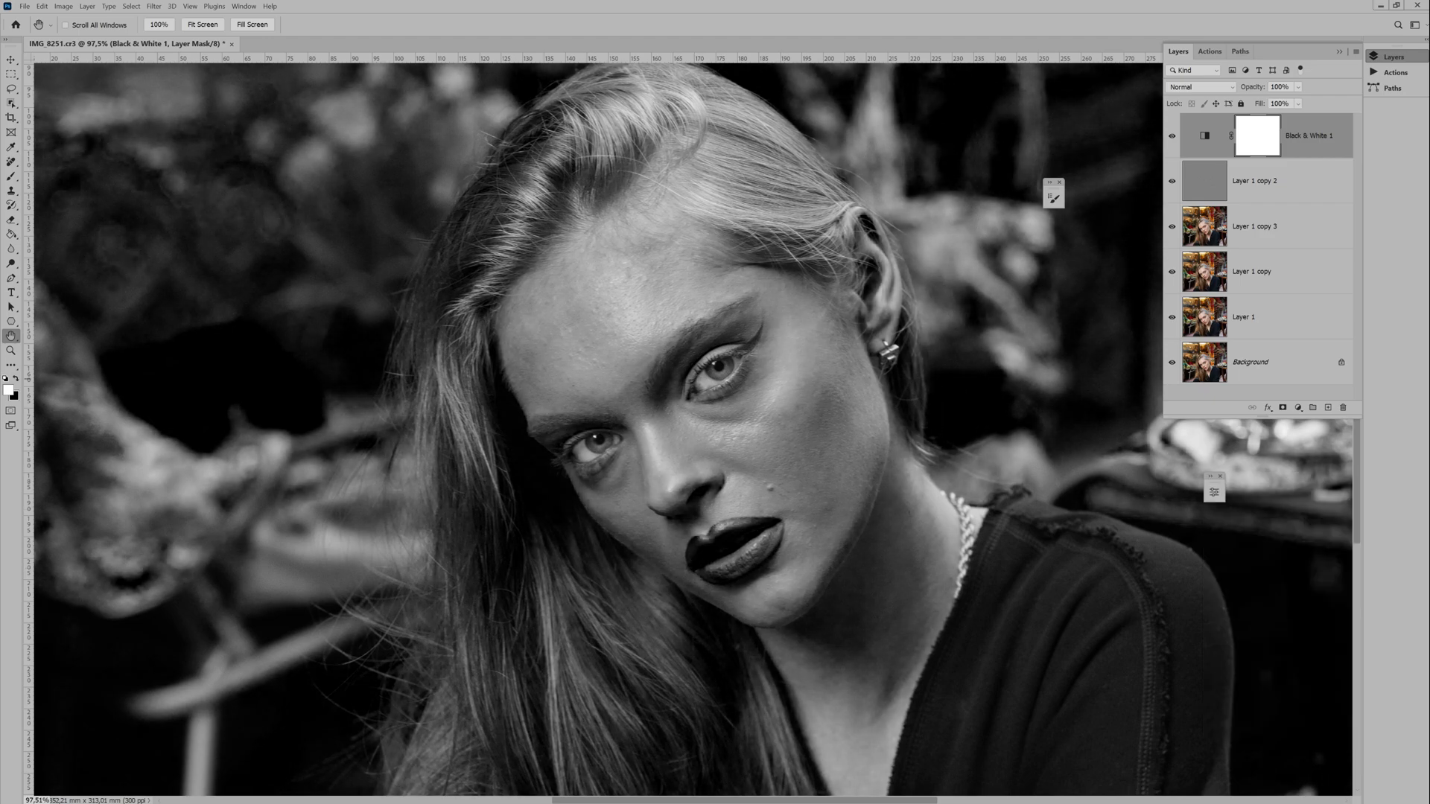
# Step: Hide Layer 1 copy 2 and even out the shading below the eye on Layer 1 copy 3 with the Remove Tool
pyautogui.click(1255, 227)
pyautogui.click(1173, 181)
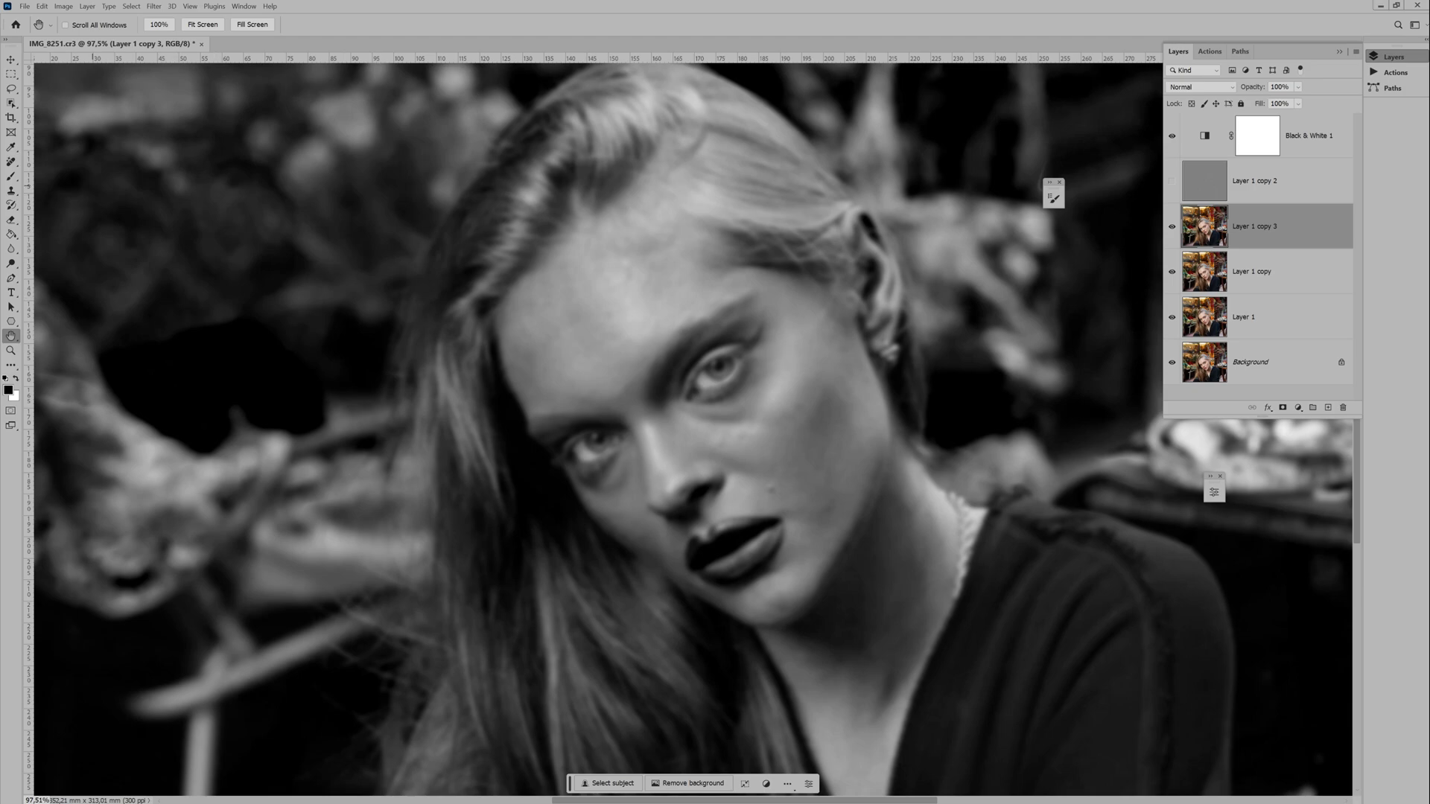
pyautogui.click(11, 161)
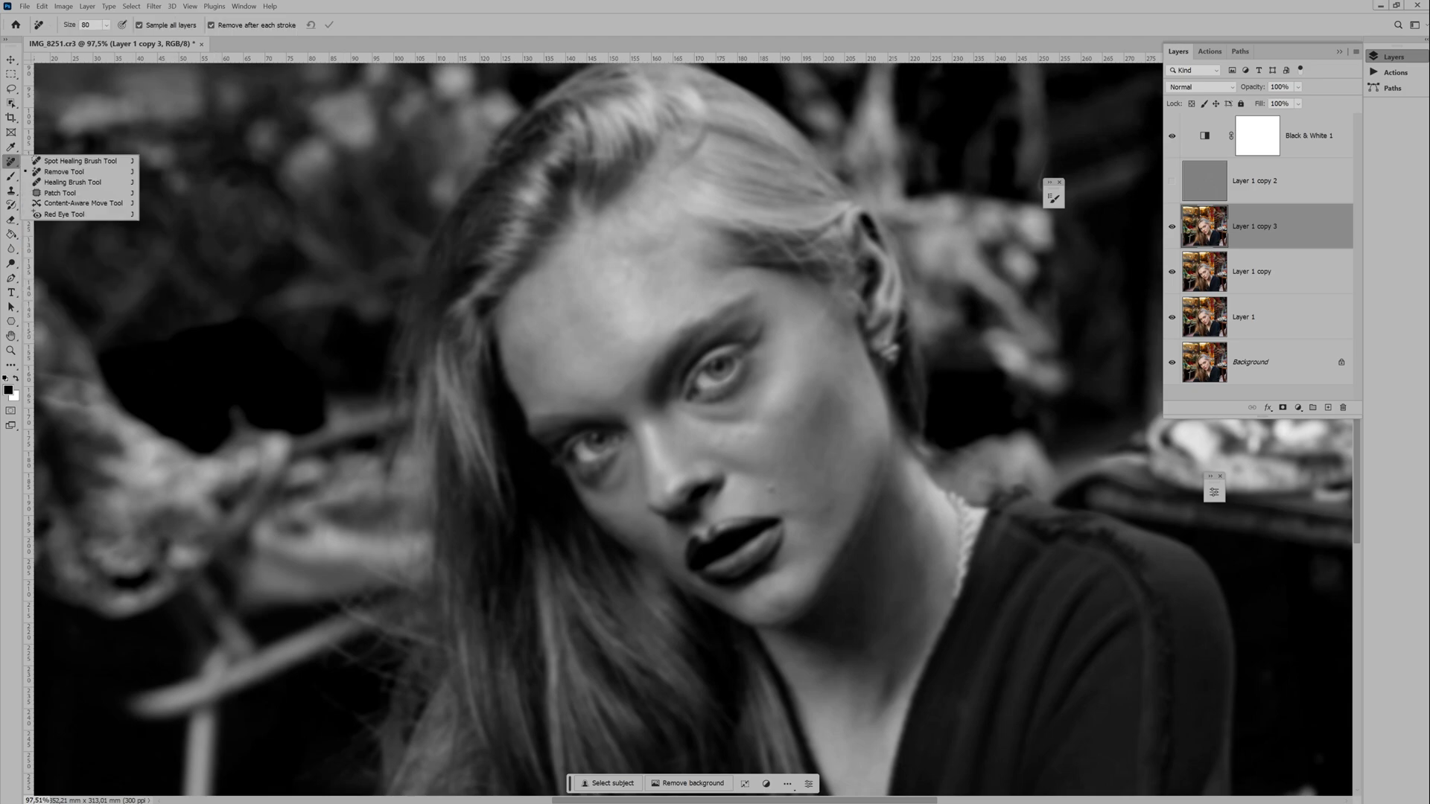
pyautogui.click(64, 171)
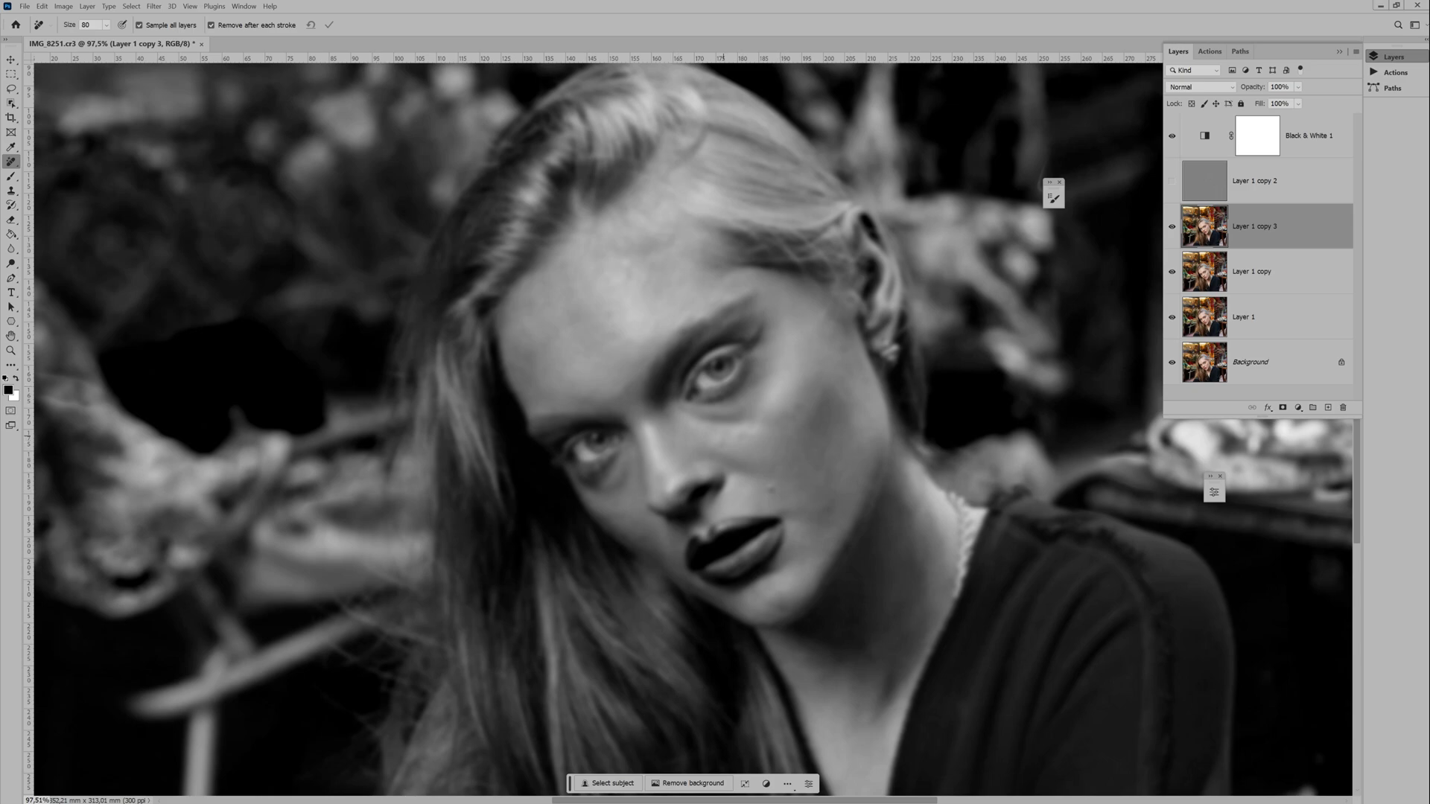
pyautogui.moveTo(682, 410)
pyautogui.mouseDown()
pyautogui.moveTo(724, 420)
pyautogui.moveTo(774, 372)
pyautogui.mouseUp()
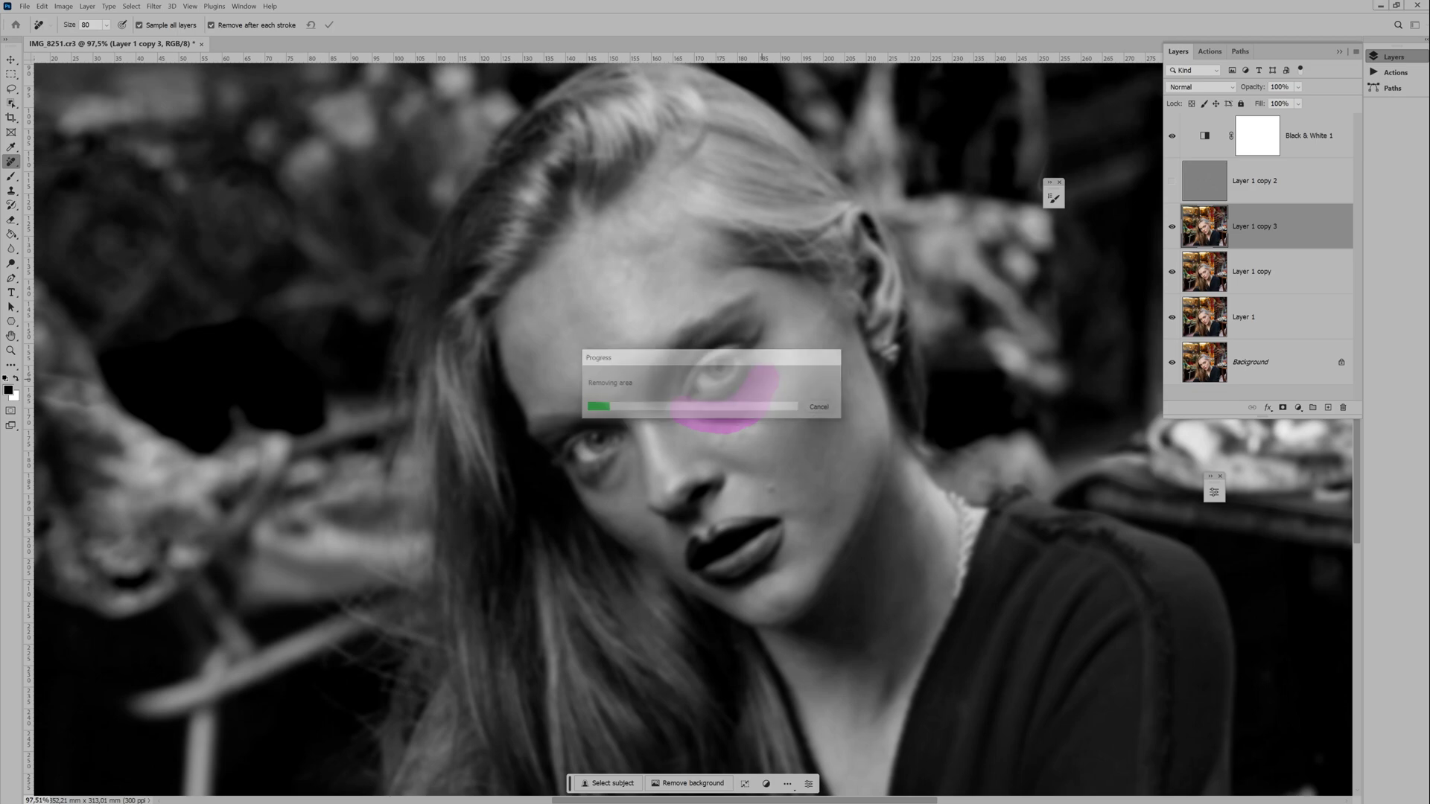
pyautogui.moveTo(760, 430); pyautogui.dragTo(749, 421)
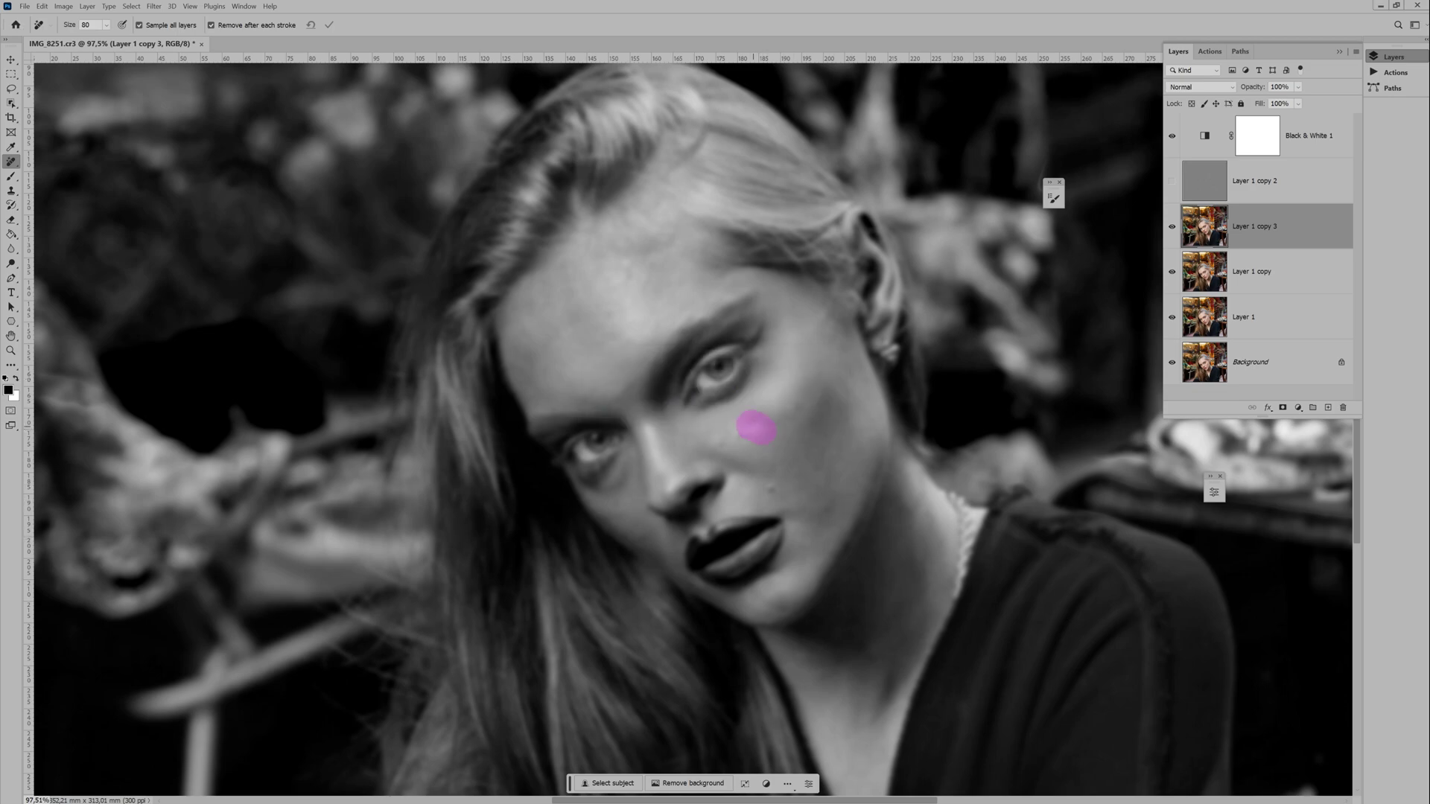
pyautogui.hotkey('ctrl', 'z')
pyautogui.moveTo(753, 432); pyautogui.dragTo(730, 432)
pyautogui.click(788, 406)
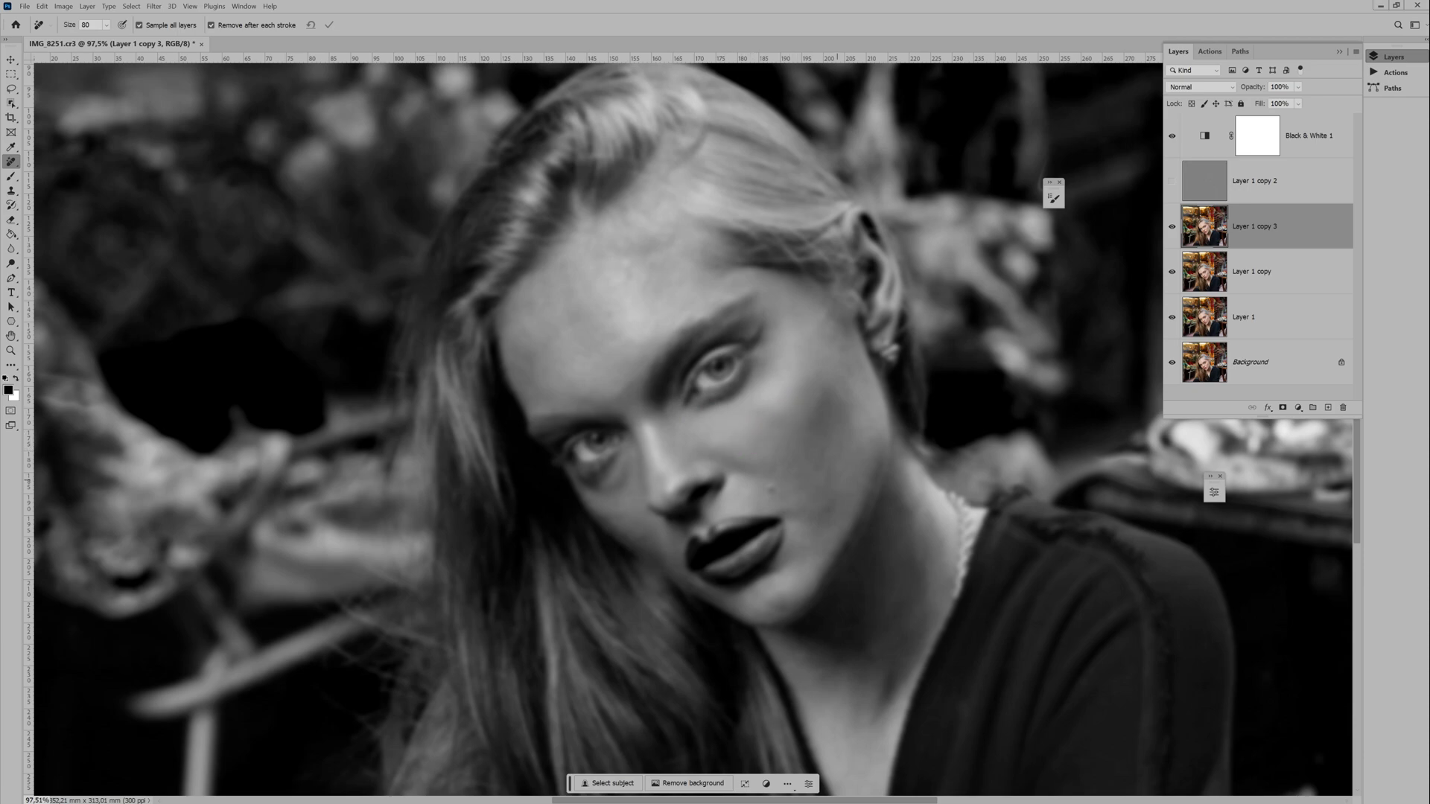
# Step: Remove uneven tonal patches along the jaw, neck and forehead on Layer 1 copy 3 with the Remove Tool
pyautogui.moveTo(777, 601); pyautogui.dragTo(788, 607)
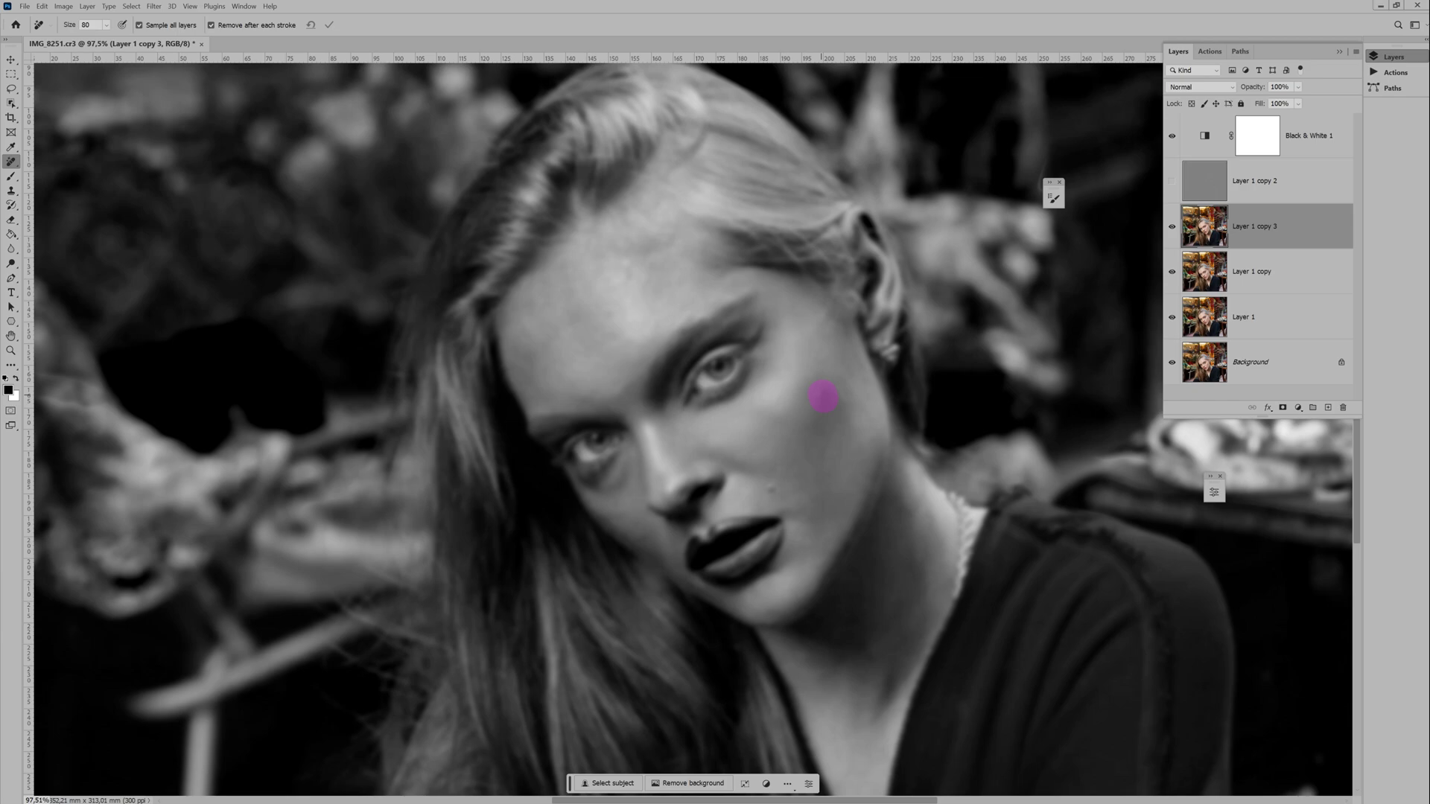
pyautogui.moveTo(896, 504); pyautogui.dragTo(901, 513)
pyautogui.click(908, 574)
pyautogui.moveTo(894, 612); pyautogui.dragTo(887, 622)
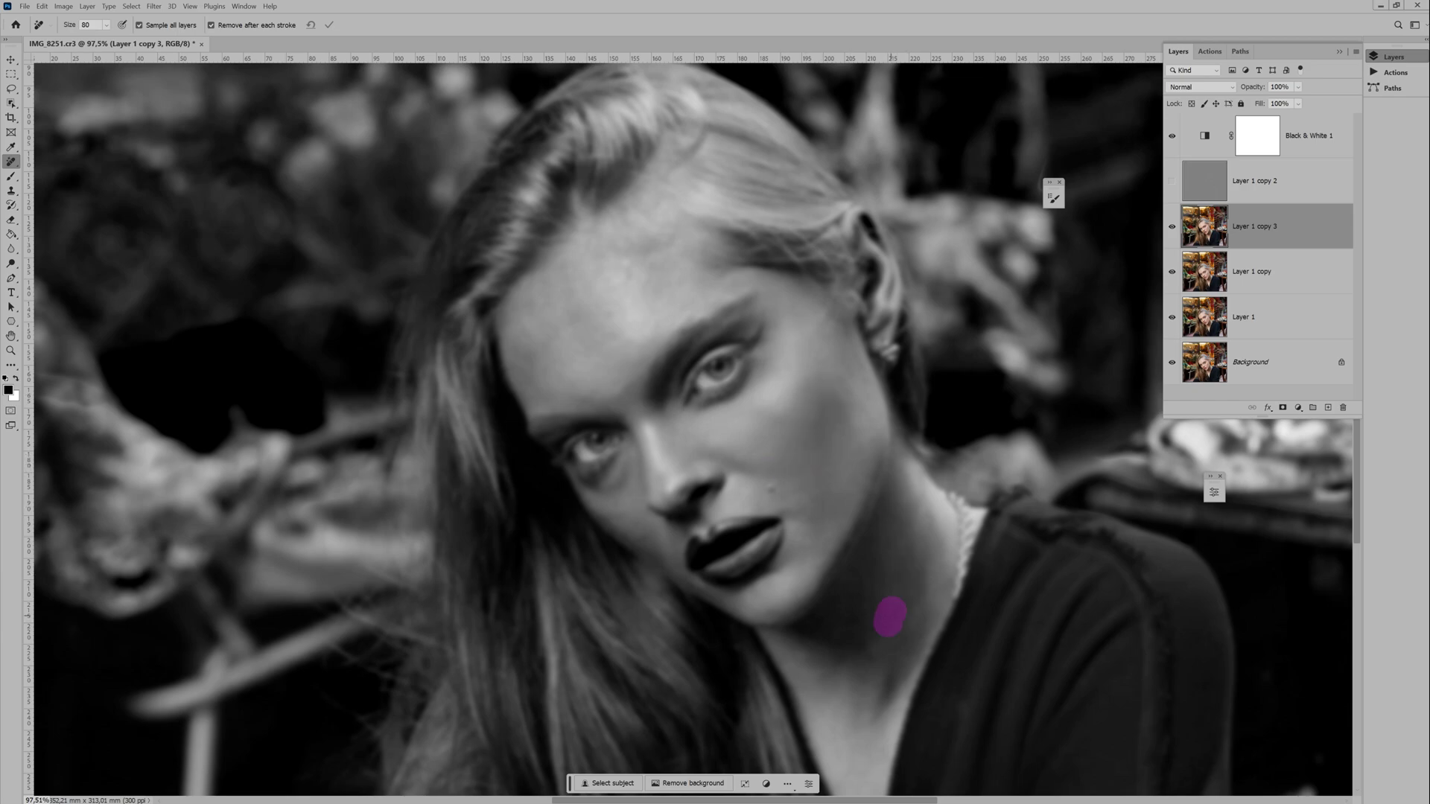
pyautogui.click(862, 641)
pyautogui.click(607, 314)
pyautogui.click(645, 270)
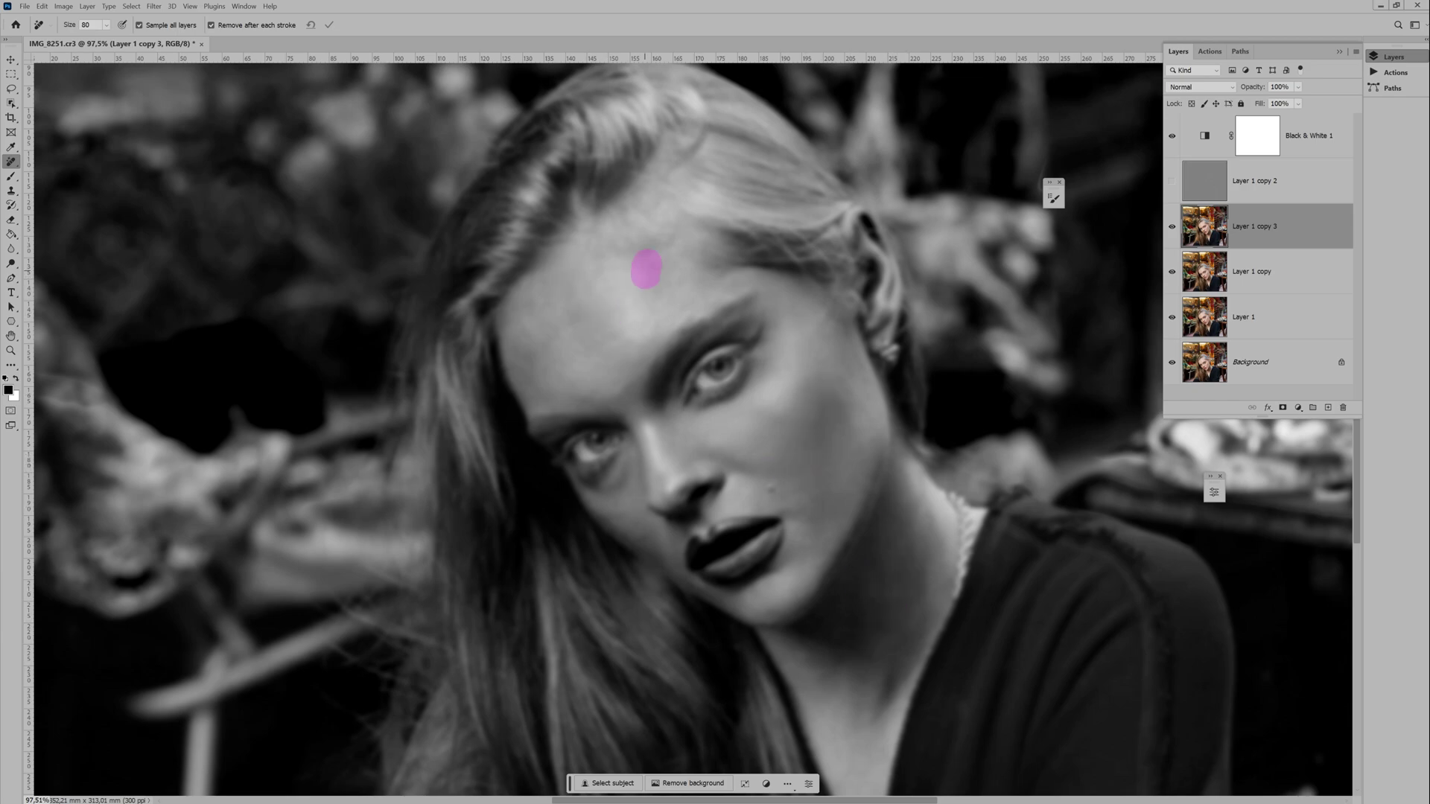
pyautogui.moveTo(585, 391); pyautogui.dragTo(626, 378)
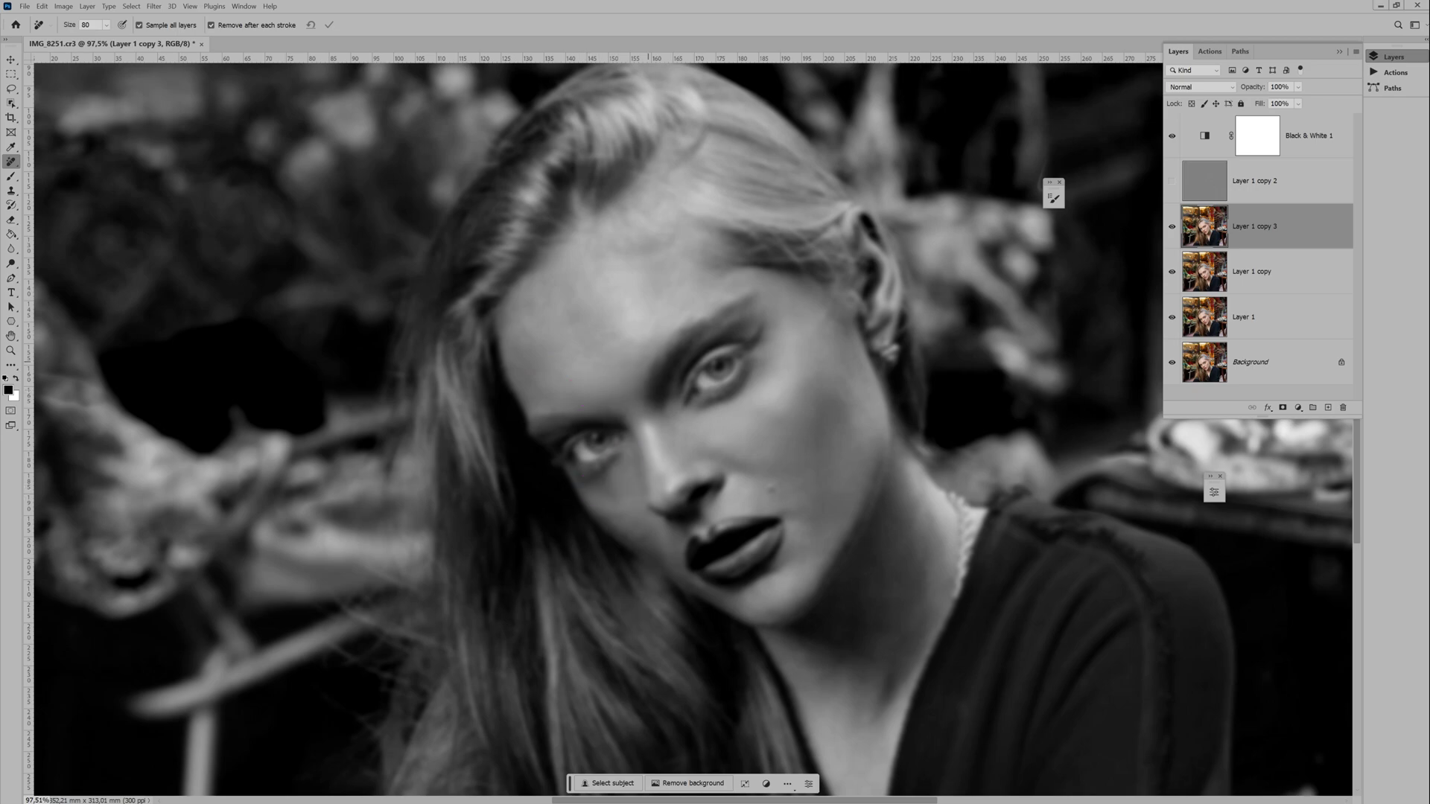
# Step: Clean up the remaining blotches across the forehead, cheeks, nose and neck with the Remove Tool
pyautogui.click(637, 539)
pyautogui.click(769, 413)
pyautogui.click(529, 300)
pyautogui.click(584, 285)
pyautogui.click(637, 356)
pyautogui.click(613, 331)
pyautogui.click(630, 529)
pyautogui.moveTo(878, 567); pyautogui.dragTo(852, 621)
pyautogui.moveTo(880, 538); pyautogui.dragTo(880, 530)
pyautogui.click(846, 548)
pyautogui.click(856, 528)
pyautogui.moveTo(642, 252); pyautogui.dragTo(673, 235)
pyautogui.click(680, 425)
pyautogui.click(806, 538)
# Step: Hide the Black & White adjustment, show the texture layer again and toggle Layer 1 copy 3 to compare the retouch
pyautogui.click(1172, 136)
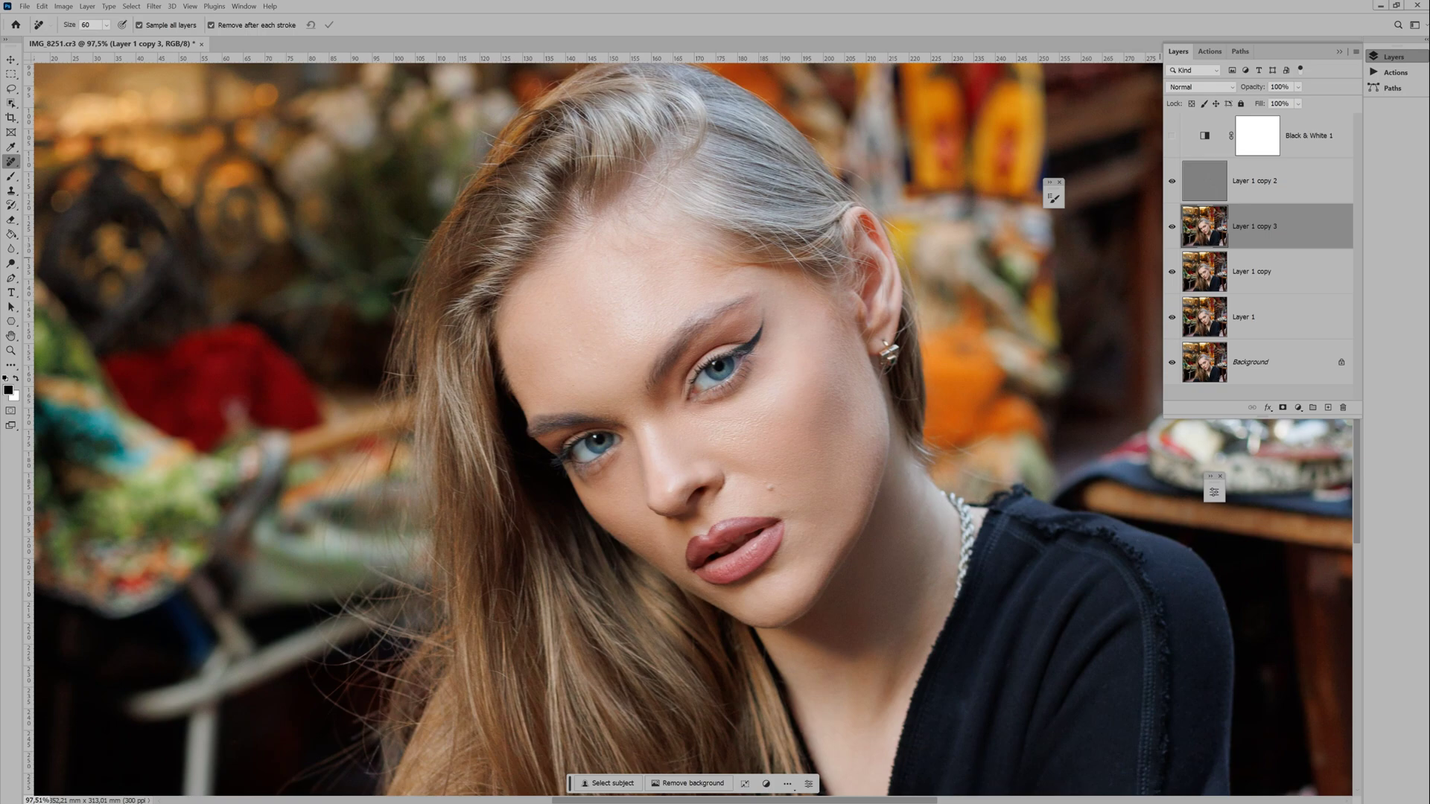
pyautogui.click(1172, 227)
pyautogui.click(1172, 227)
pyautogui.click(1172, 226)
# Step: Set up the Clone Stamp for Layer 1 copy 2, adjusting its brush hardness and sampling the Current Layer
pyautogui.hotkey('alt', ']')
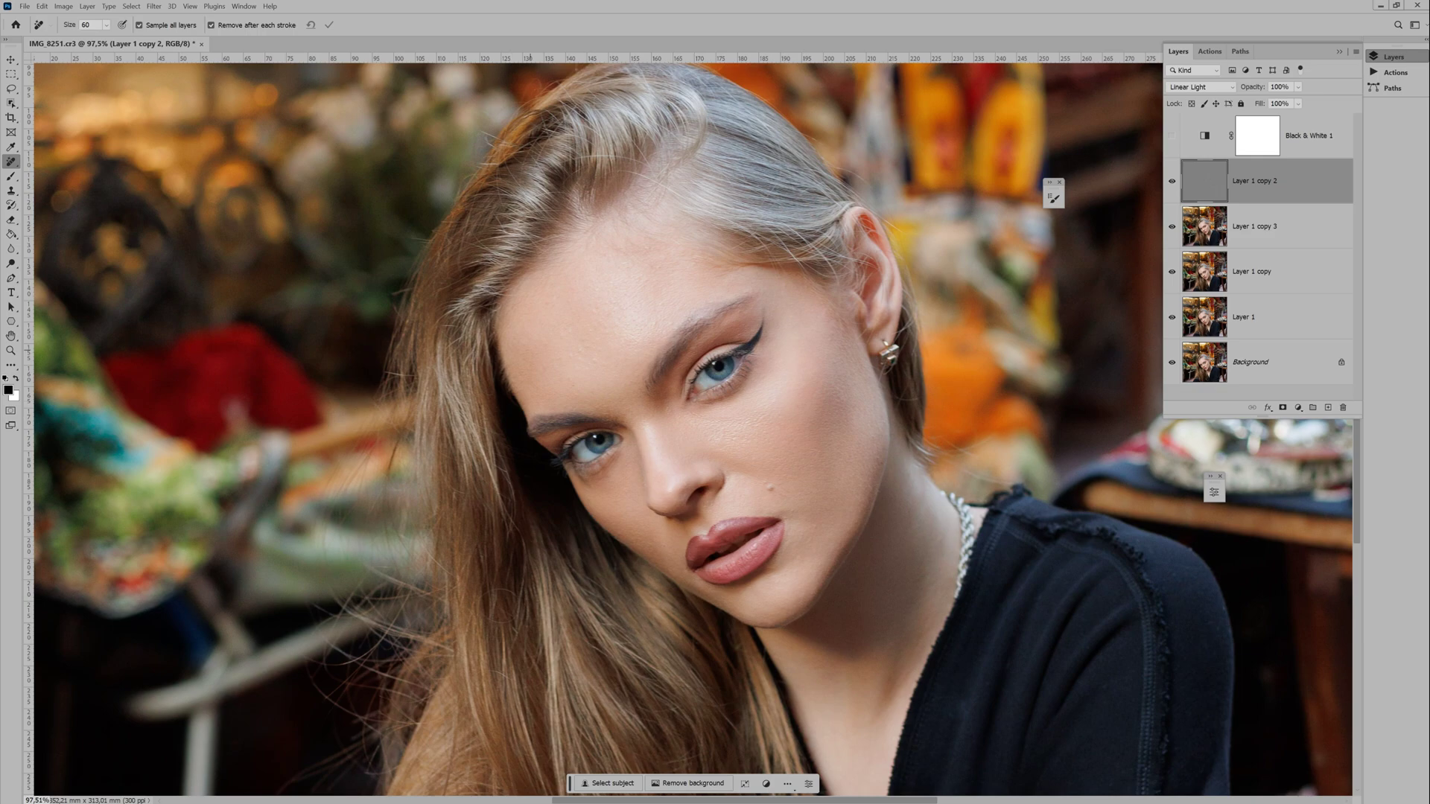
pyautogui.press('s')
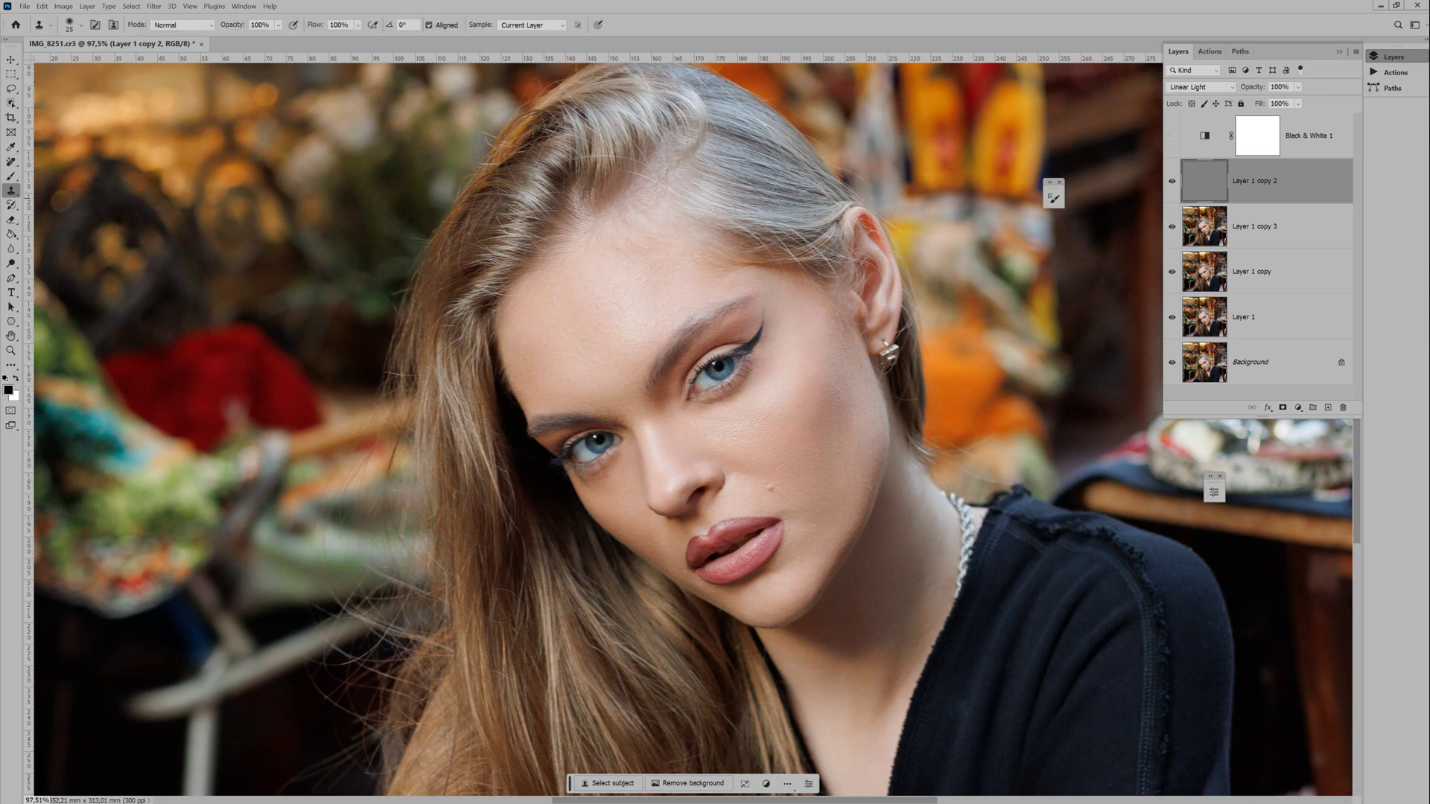
pyautogui.click(81, 24)
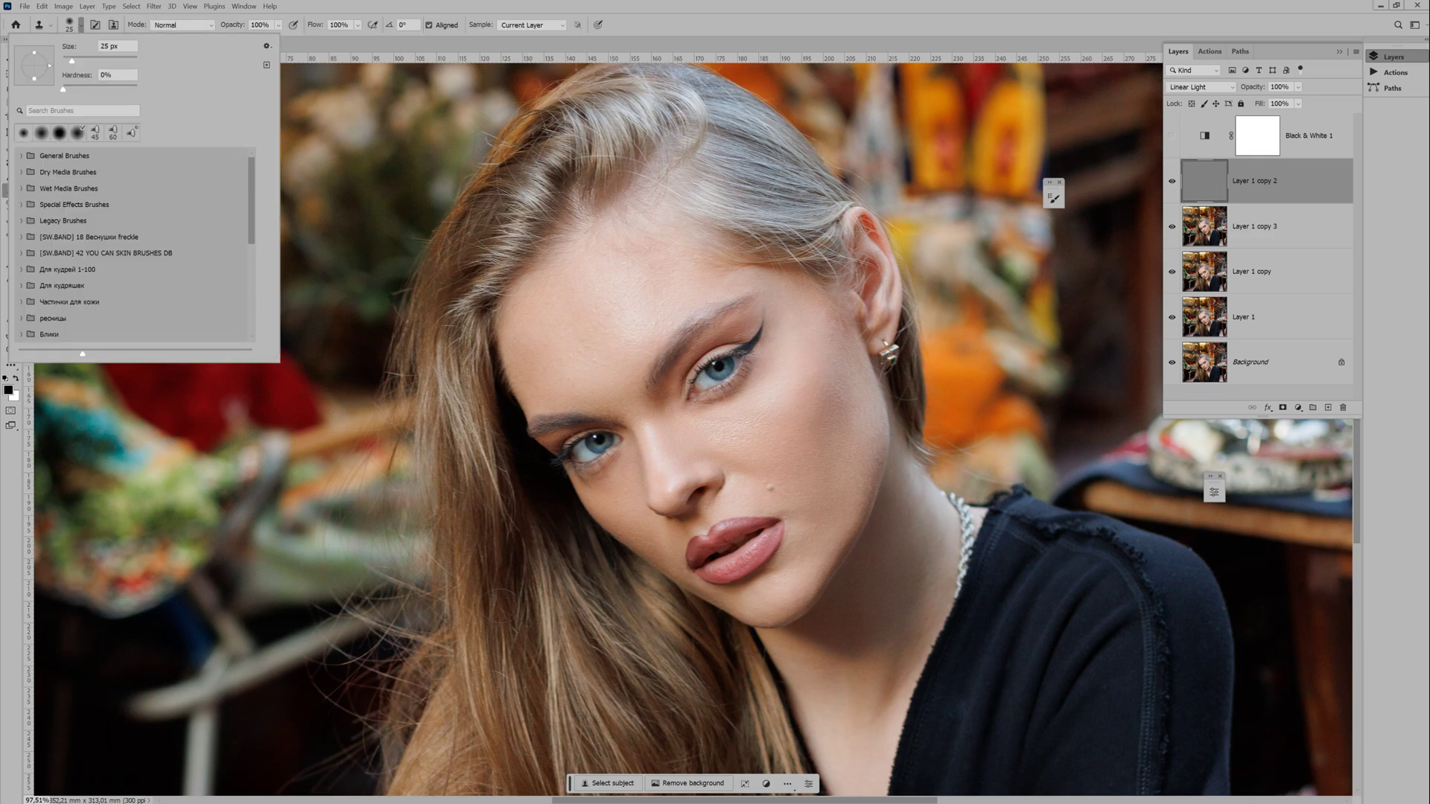
pyautogui.moveTo(63, 88); pyautogui.dragTo(90, 89)
pyautogui.press('Return')
pyautogui.click(531, 24)
pyautogui.click(525, 27)
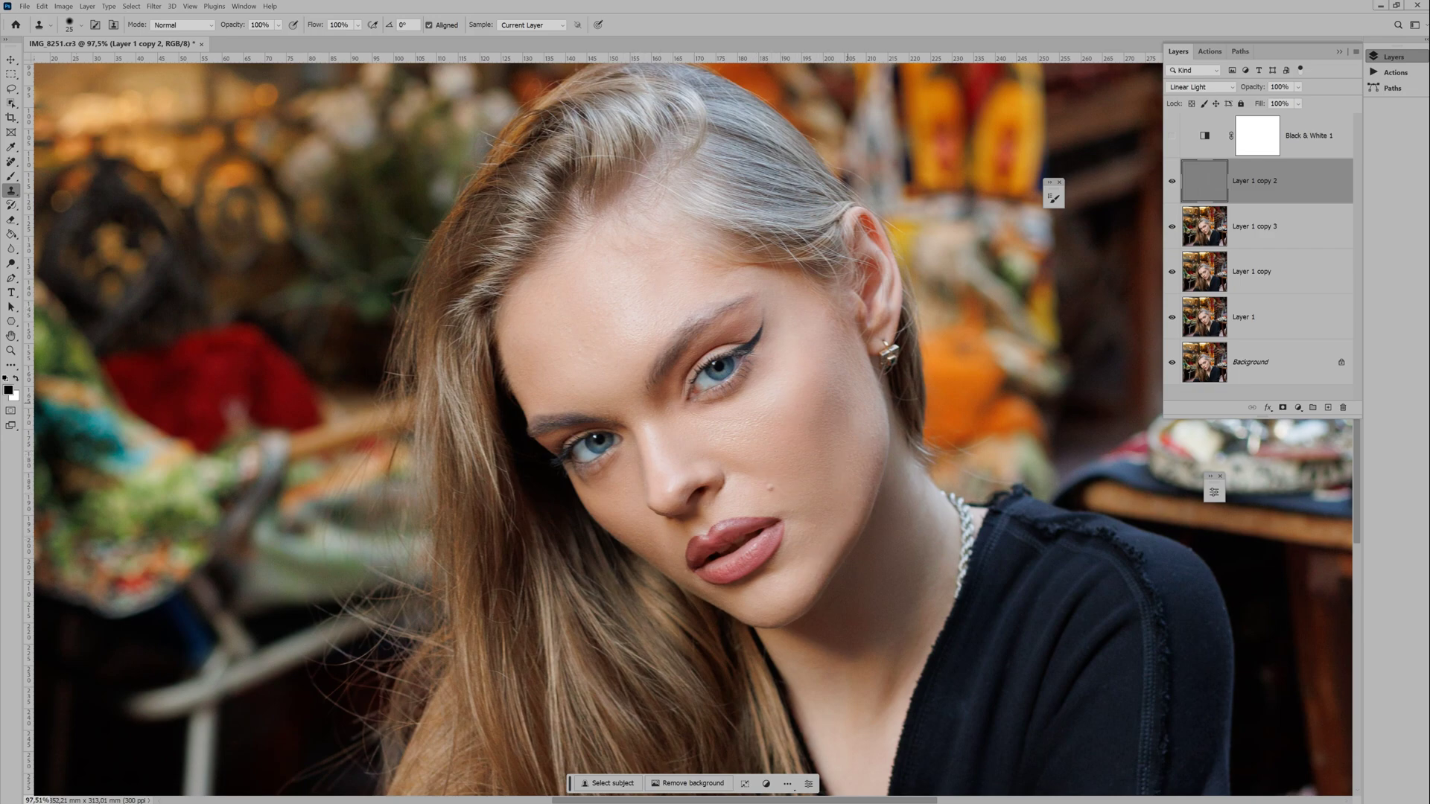
# Step: Clone clean skin texture over small blemishes on the cheeks, forehead, nose and upper lip area of Layer 1 copy 2
pyautogui.keyDown('alt'); pyautogui.click(826, 360); pyautogui.keyUp('alt')
pyautogui.keyDown('alt'); pyautogui.click(635, 529); pyautogui.keyUp('alt')
pyautogui.keyDown('alt'); pyautogui.click(635, 533); pyautogui.keyUp('alt')
pyautogui.keyDown('alt'); pyautogui.click(609, 312); pyautogui.keyUp('alt')
pyautogui.keyDown('alt'); pyautogui.click(568, 307); pyautogui.keyUp('alt')
pyautogui.keyDown('alt'); pyautogui.click(640, 426); pyautogui.keyUp('alt')
pyautogui.keyDown('alt'); pyautogui.click(751, 498); pyautogui.keyUp('alt')
# Step: Show only the Background layer and restore the other layers to compare before and after
pyautogui.click(1271, 364)
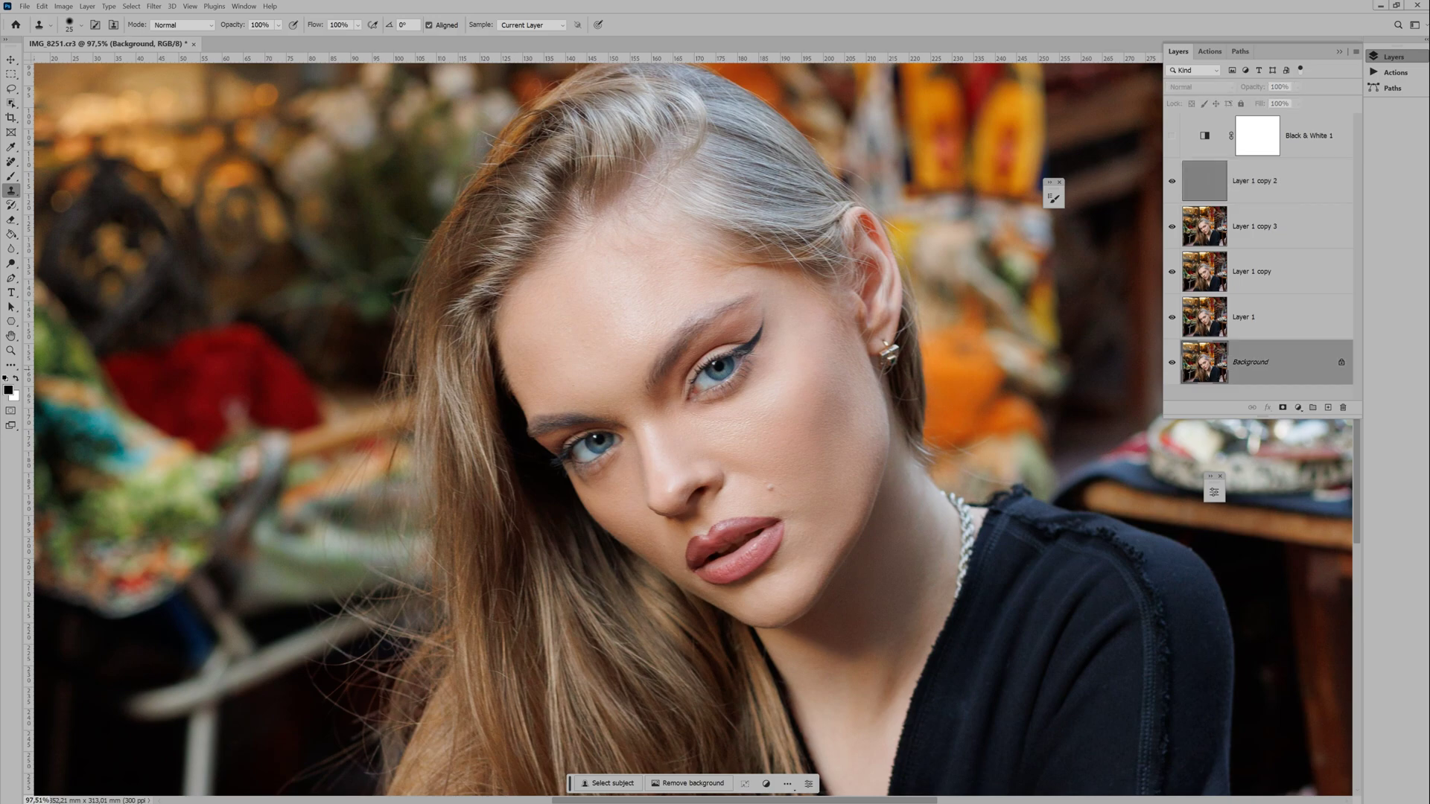
pyautogui.keyDown('alt'); pyautogui.click(1171, 362); pyautogui.keyUp('alt')
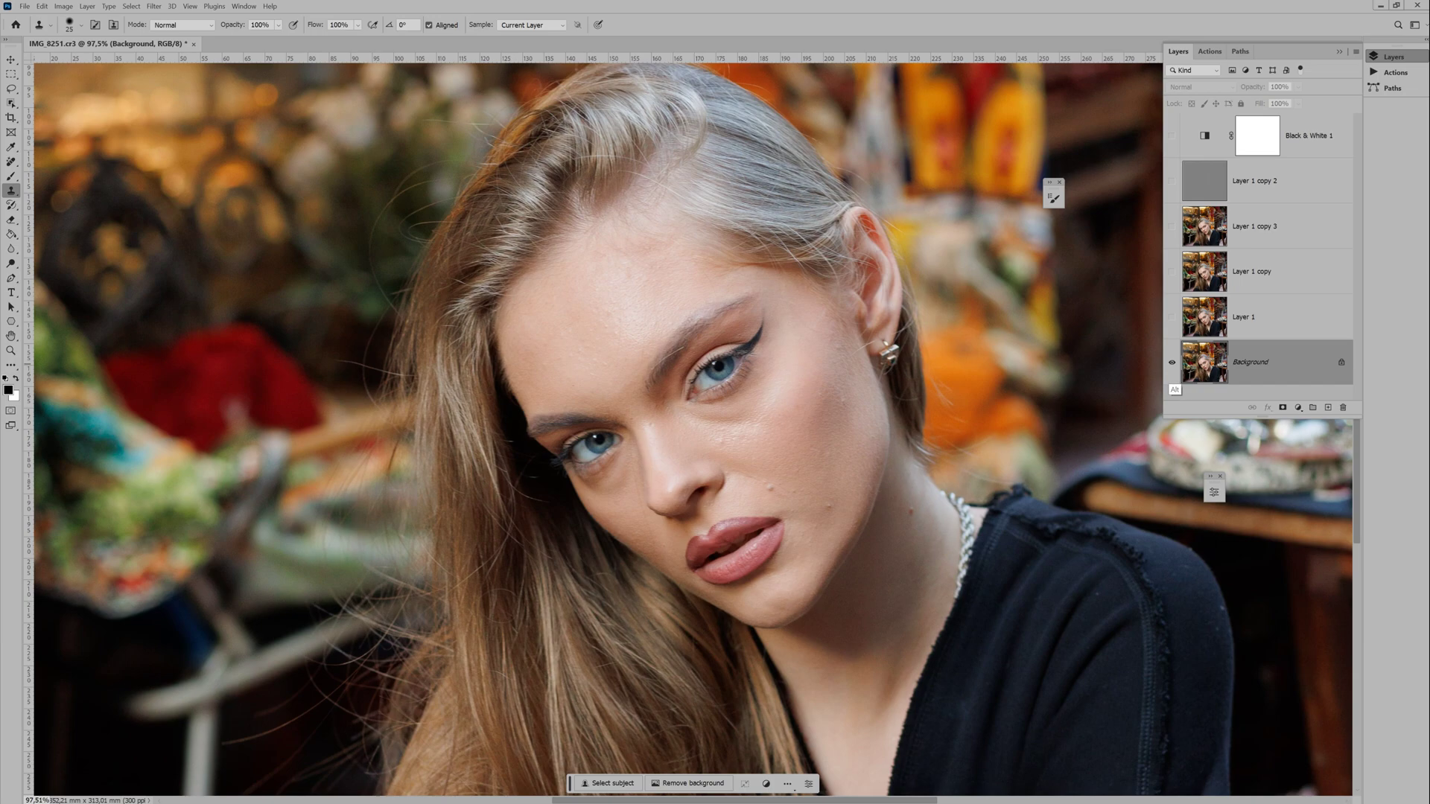
pyautogui.keyDown('alt'); pyautogui.click(1172, 362); pyautogui.keyUp('alt')
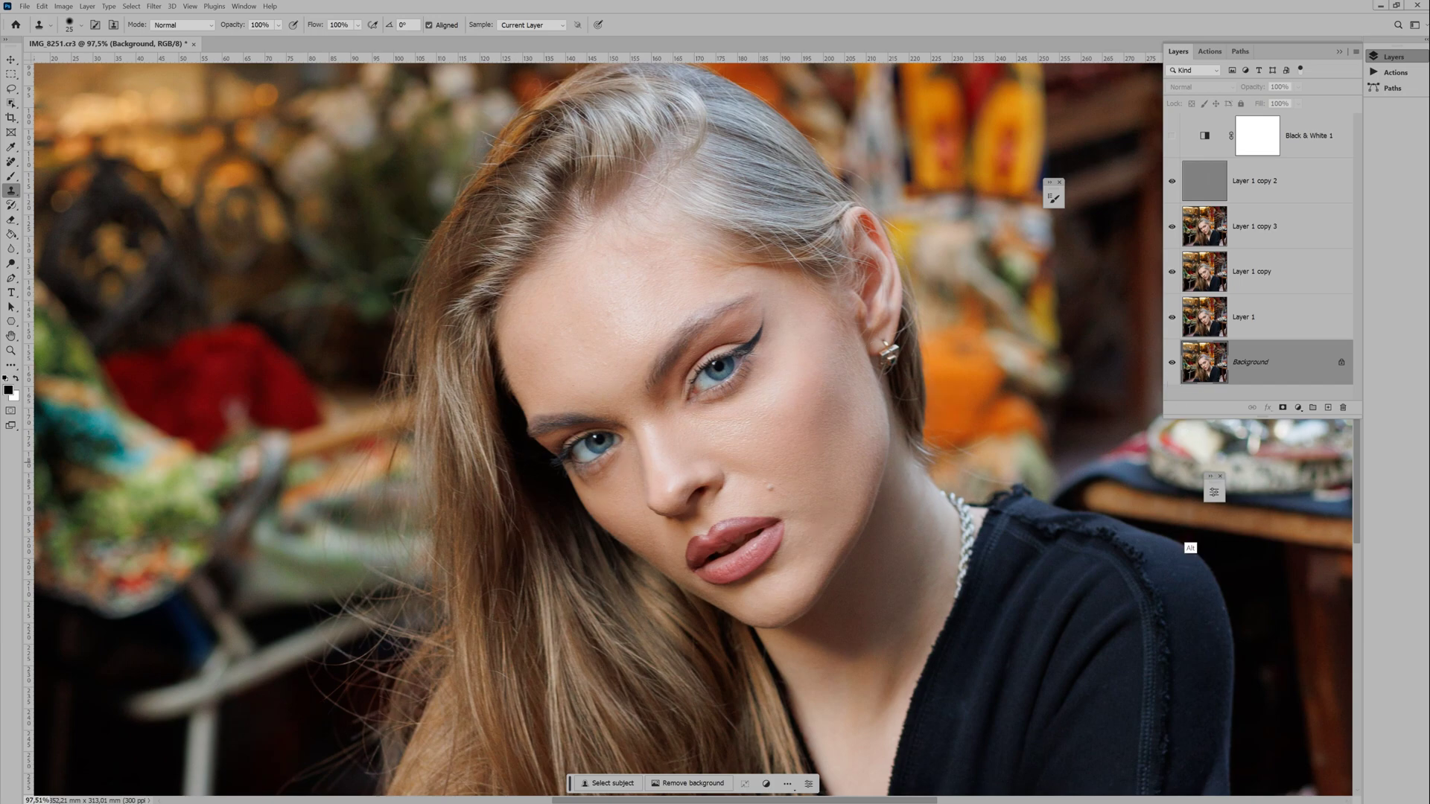